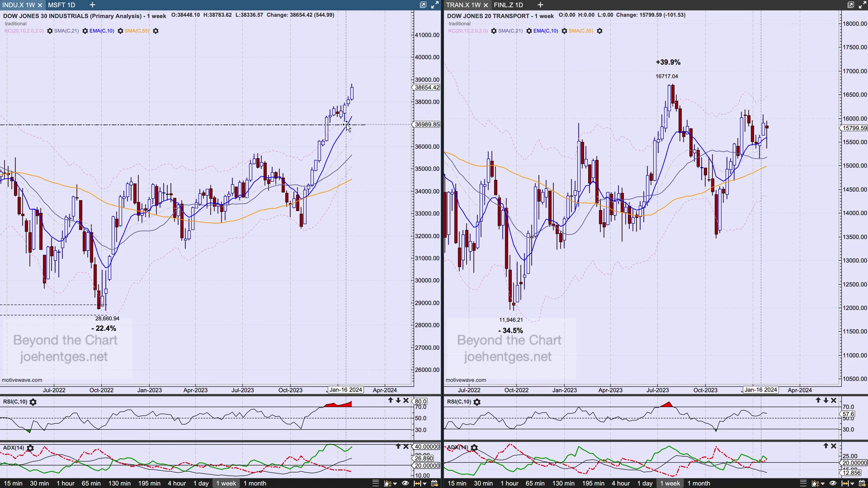
pyautogui.click(347, 126)
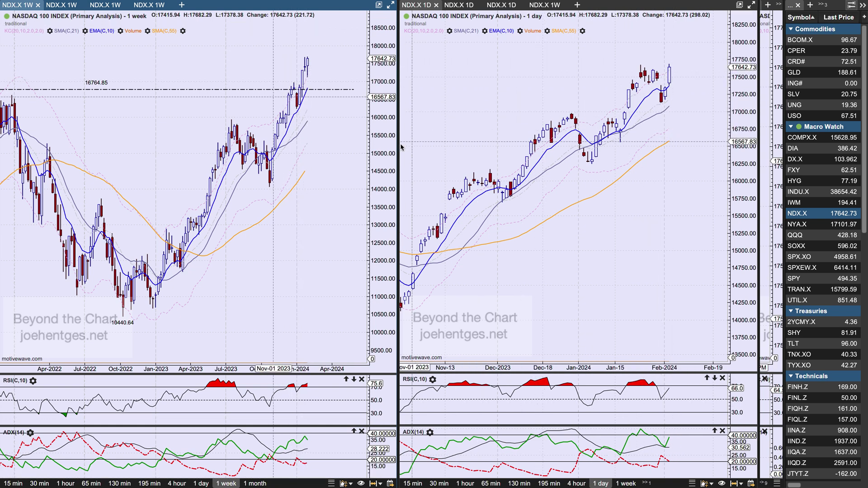
# - Enlarge the weekly Nasdaq 100 chart to review price history back to 2019, and restore the split with the daily chart
pyautogui.moveTo(400, 144); pyautogui.dragTo(416, 142)
pyautogui.moveTo(496, 139); pyautogui.dragTo(726, 126)
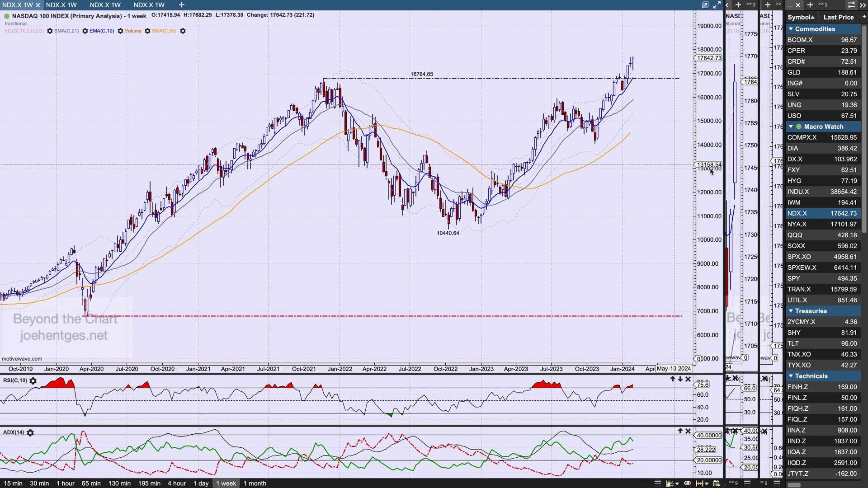
pyautogui.moveTo(724, 175); pyautogui.dragTo(458, 136)
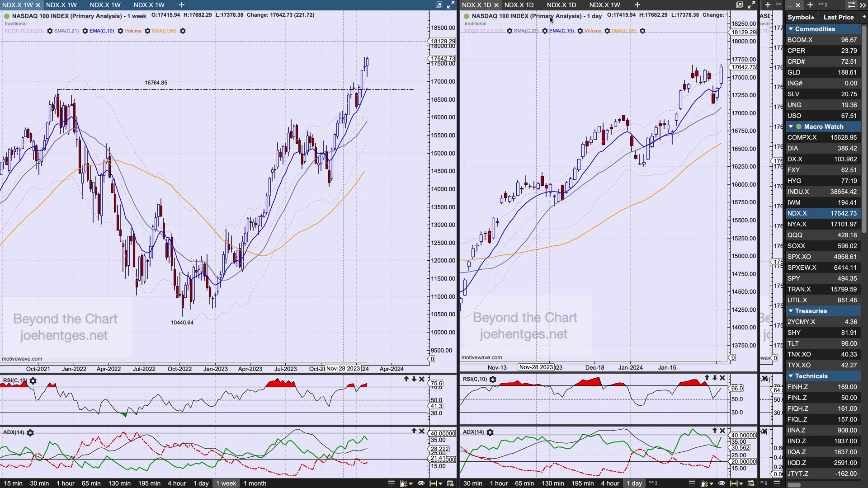
# - Show the Blue wave-count analysis of the Nasdaq 100 and enlarge its weekly chart to fit the full count from late 2020
pyautogui.click(561, 5)
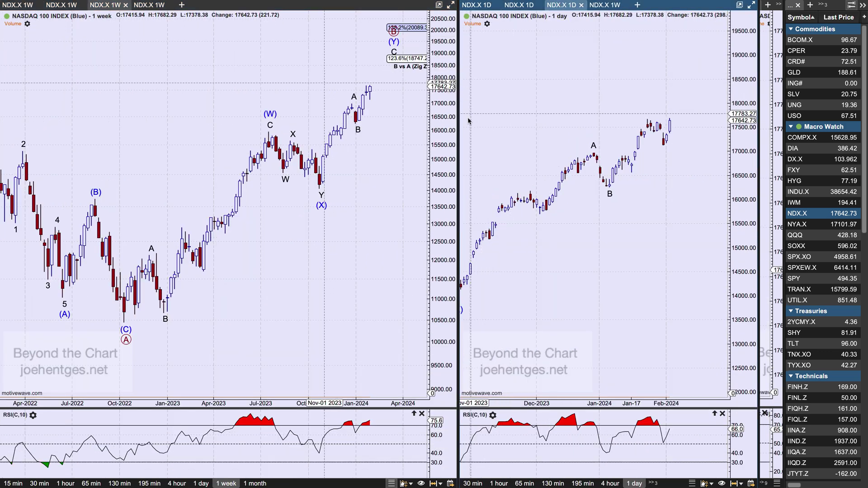
pyautogui.moveTo(458, 130); pyautogui.dragTo(733, 126)
pyautogui.hscroll(3, 349, 120)
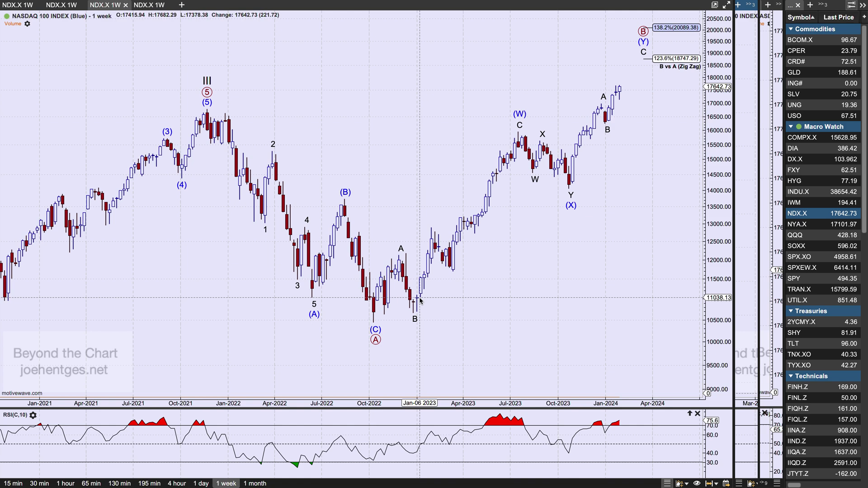
pyautogui.scroll(-2, 419, 298)
pyautogui.hscroll(3, 417, 298)
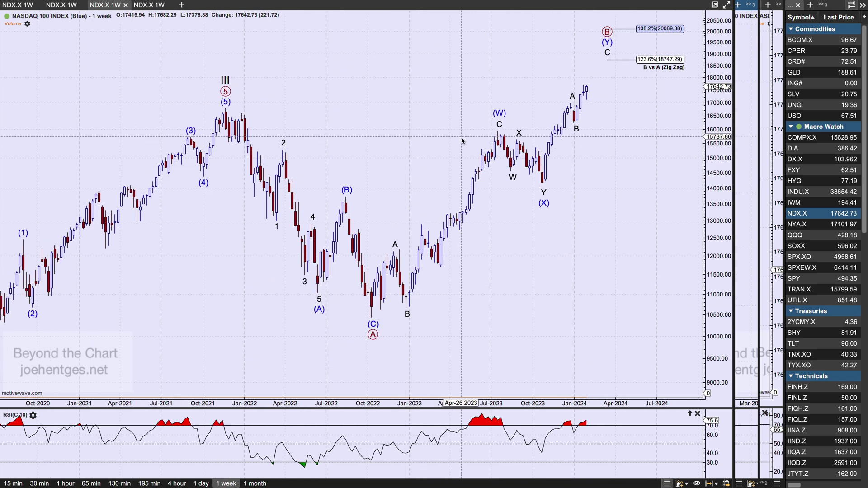
# - Select the Primary-degree ABC Correction on the weekly Nasdaq 100 chart to show its connecting lines and details
pyautogui.click(373, 317)
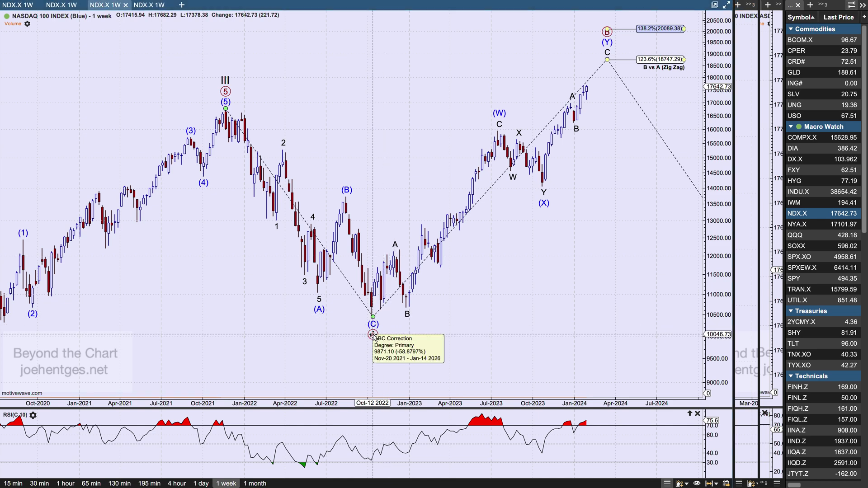
pyautogui.moveTo(225, 108)
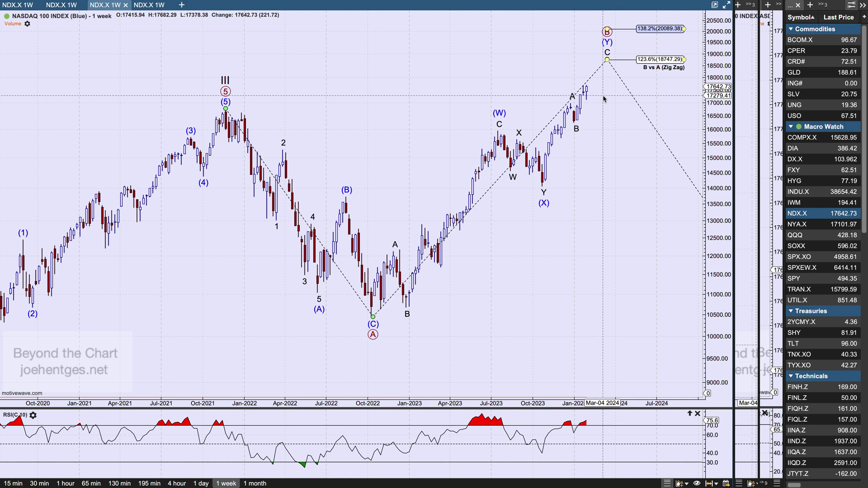
pyautogui.hscroll(3, 601, 102)
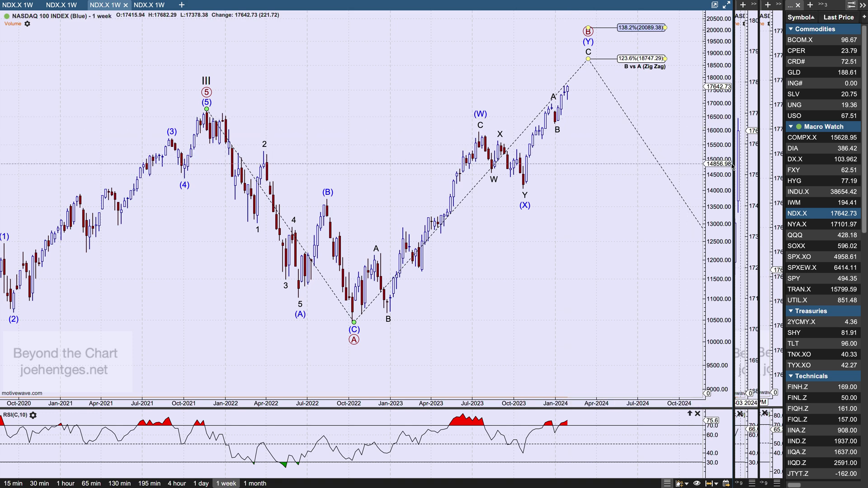
# - Narrow the weekly chart to make room for the daily Nasdaq 100 chart, with the daily wave C targets in view
pyautogui.moveTo(733, 164); pyautogui.dragTo(465, 168)
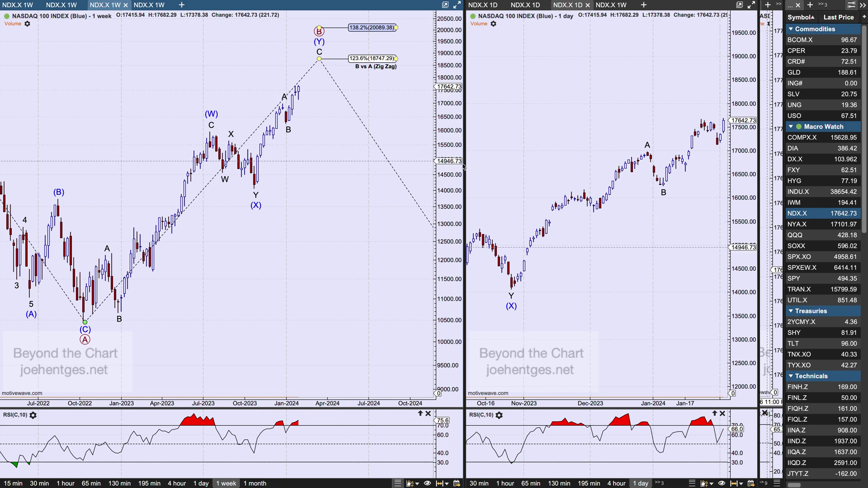
pyautogui.moveTo(429, 171); pyautogui.dragTo(351, 174)
pyautogui.scroll(5, 417, 175)
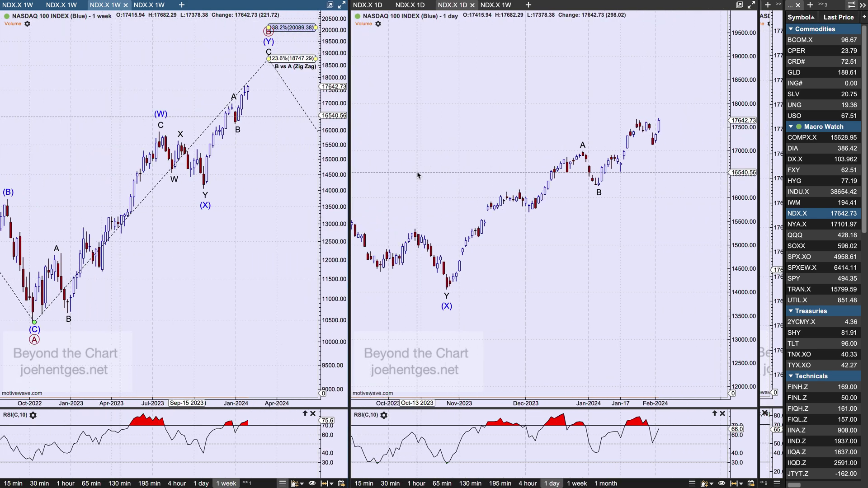
pyautogui.scroll(-5, 418, 175)
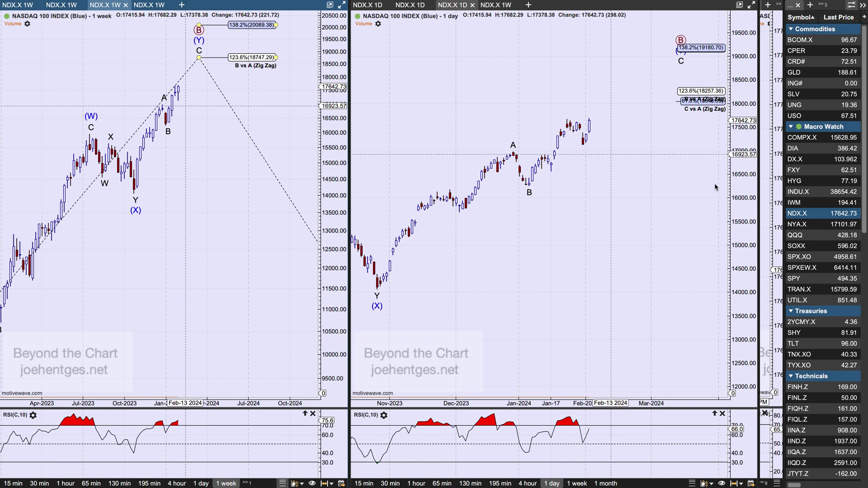
# - Expand the 130-minute Nasdaq 100 chart over the daily one and select the wave i to iv count to show its lines
pyautogui.moveTo(759, 212); pyautogui.dragTo(374, 208)
pyautogui.hscroll(5, 464, 184)
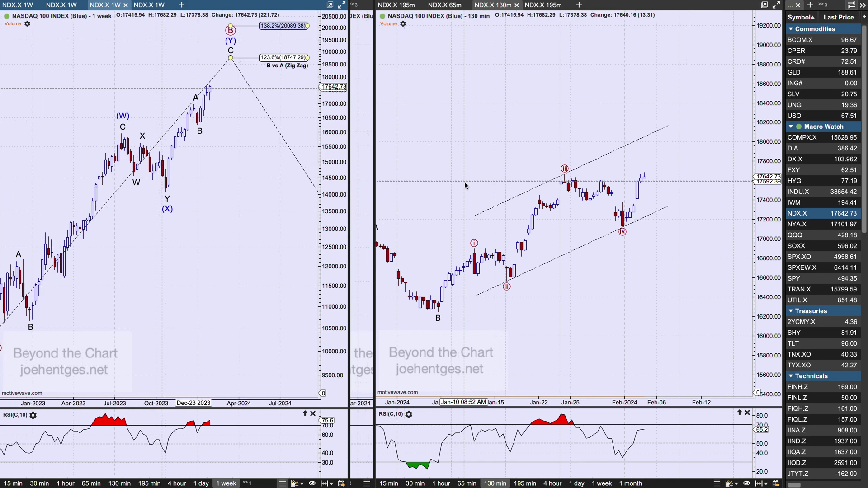
pyautogui.hscroll(-6, 485, 175)
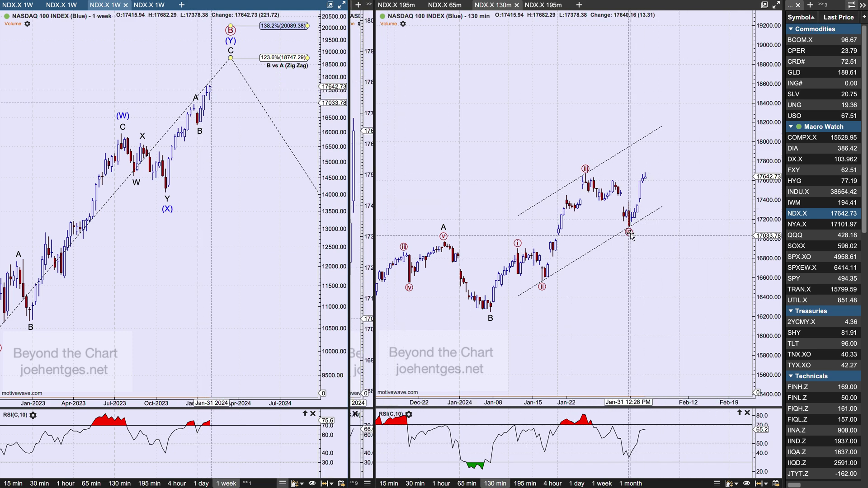
pyautogui.moveTo(631, 234)
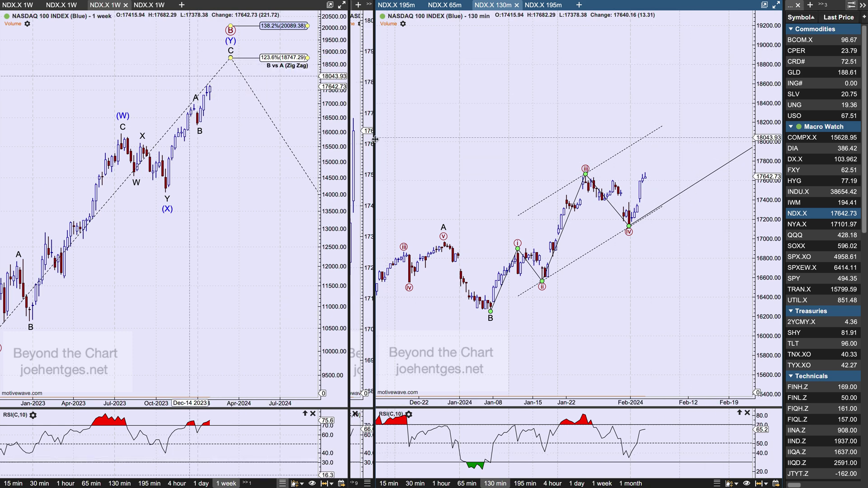
# - Return to the daily Nasdaq 100 chart, fit the Zig Zag price targets in view, and select the A-B-C count starting at wave (X)
pyautogui.moveTo(375, 139); pyautogui.dragTo(759, 139)
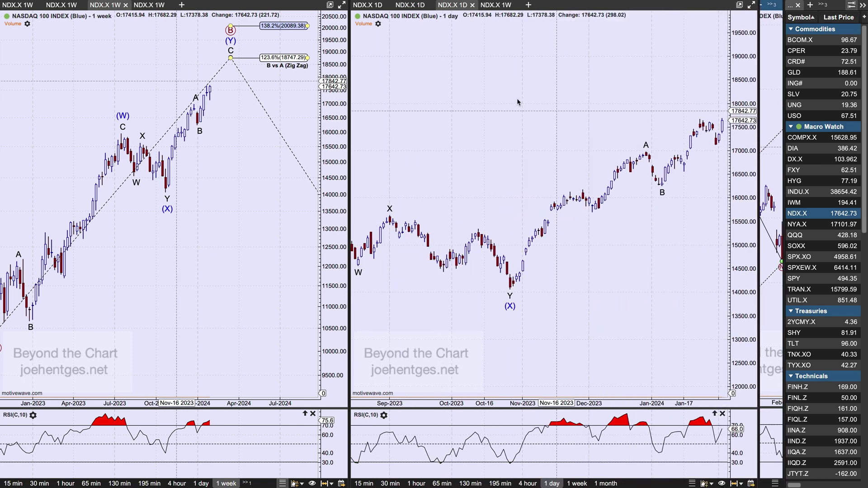
pyautogui.hscroll(2, 517, 101)
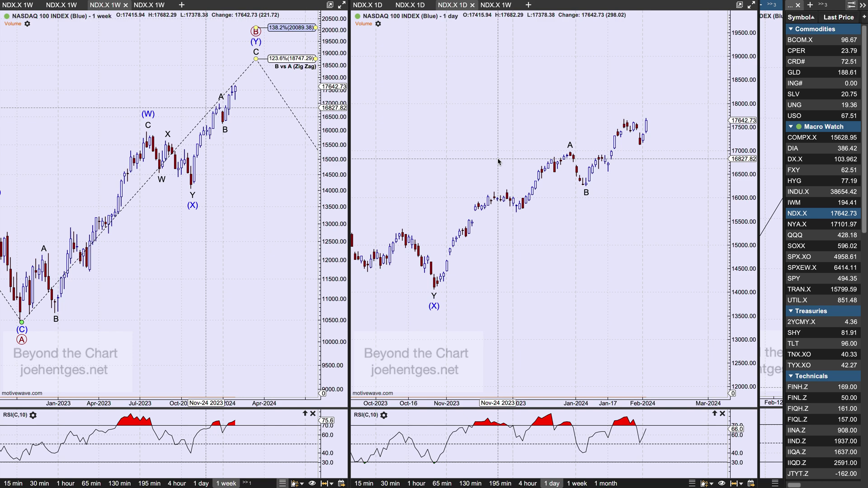
pyautogui.scroll(-3, 498, 158)
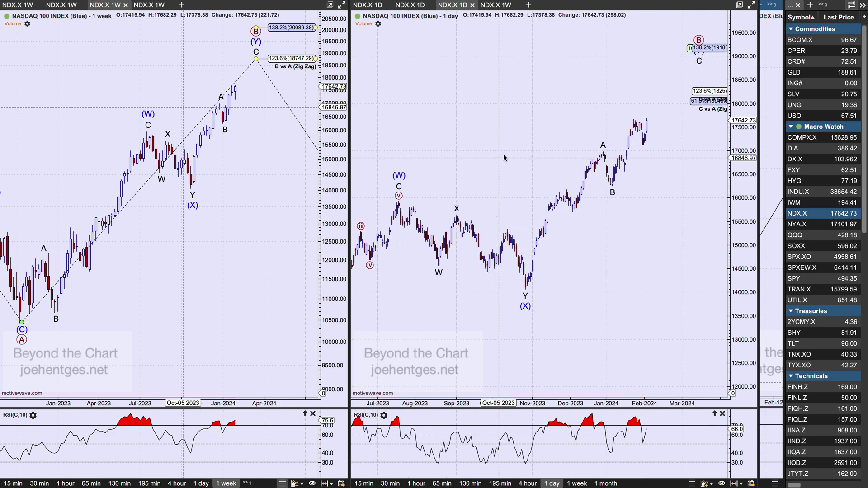
pyautogui.hscroll(10, 504, 157)
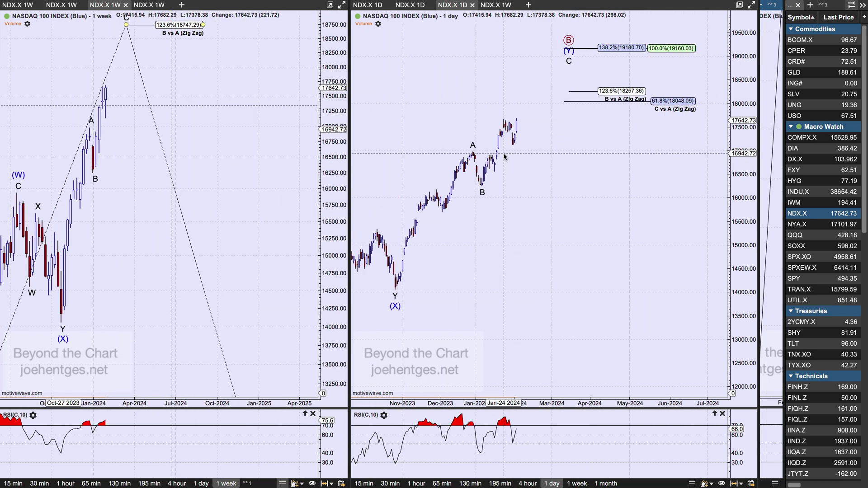
pyautogui.hscroll(1, 504, 157)
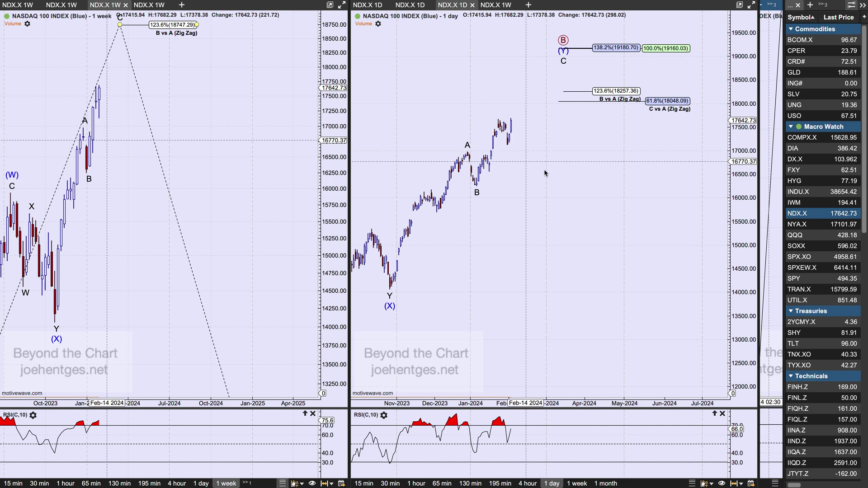
pyautogui.click(563, 65)
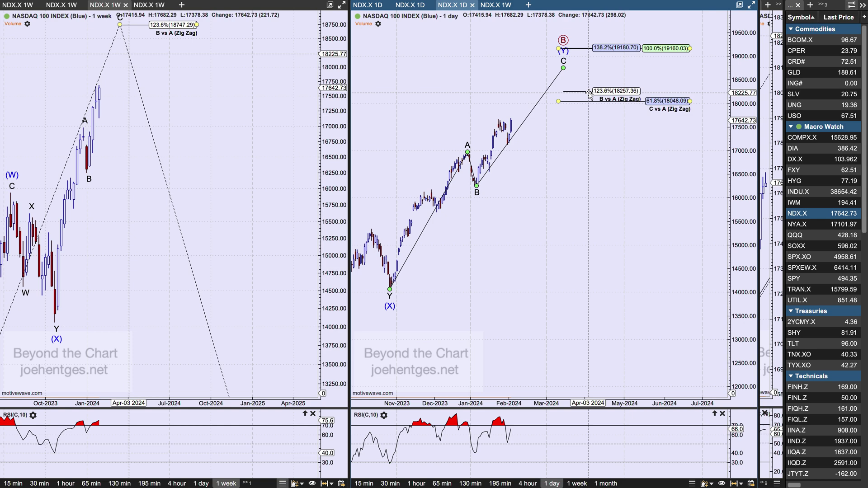
pyautogui.moveTo(589, 94)
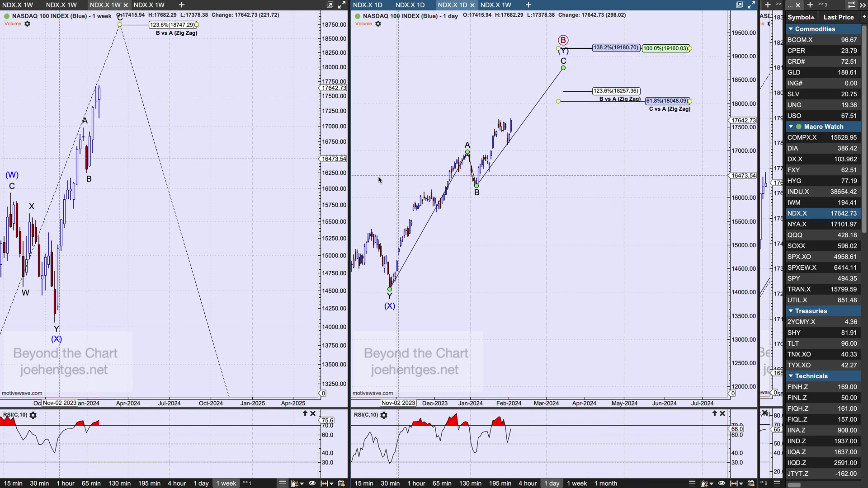
# - Widen the weekly chart pane and switch the Nasdaq 100 charts back to the Primary Analysis, showing daily prices from November 2023
pyautogui.moveTo(351, 187); pyautogui.dragTo(426, 193)
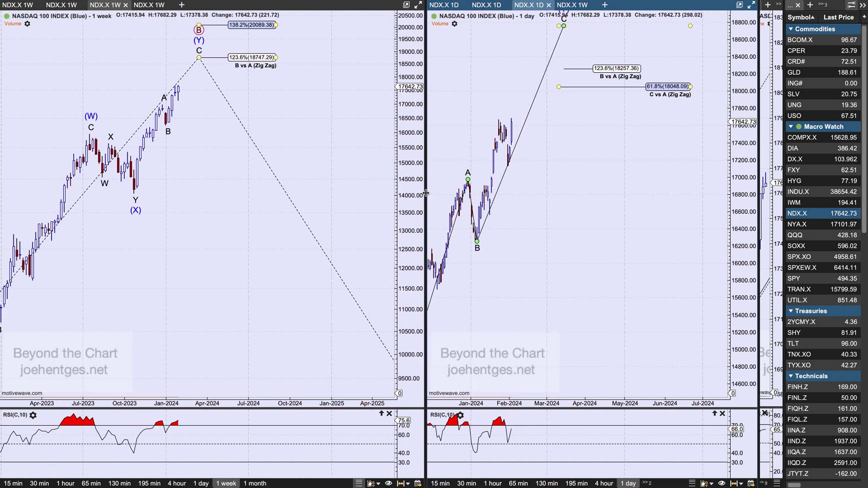
pyautogui.scroll(5, 578, 192)
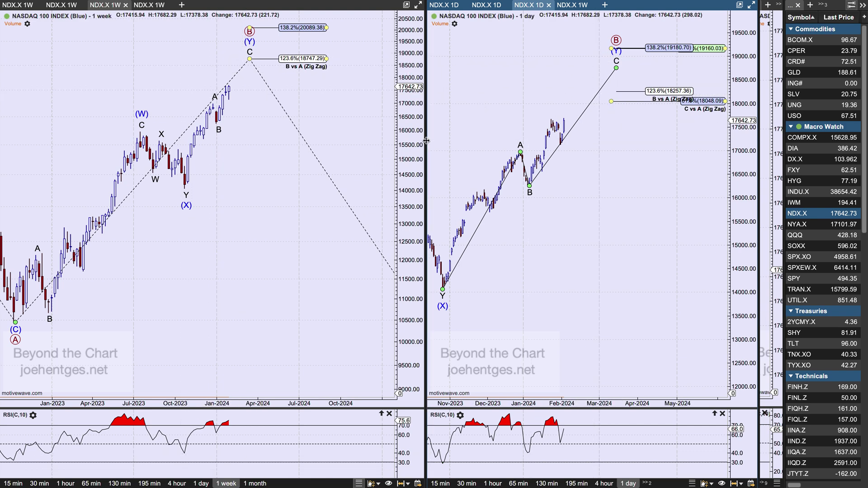
pyautogui.click(445, 5)
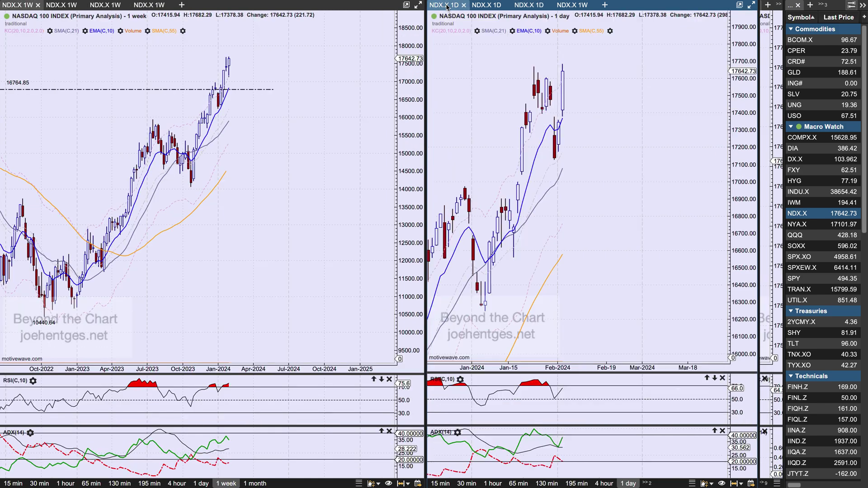
pyautogui.scroll(10, 610, 145)
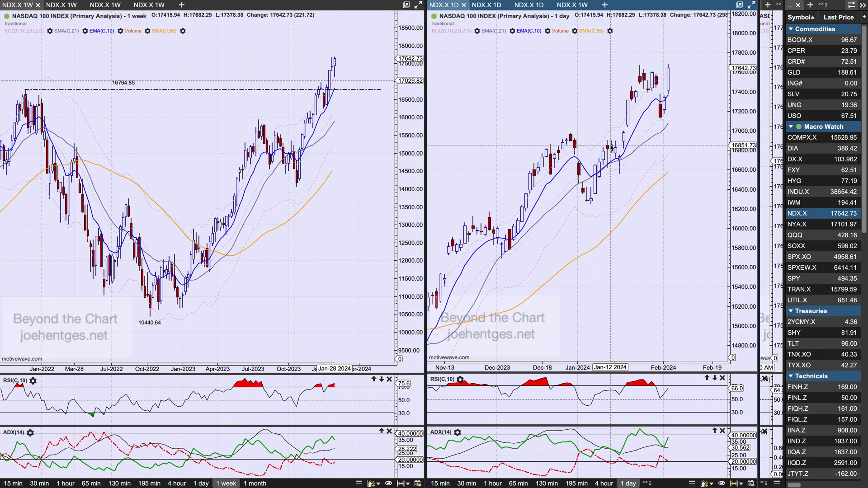
pyautogui.scroll(1, 612, 147)
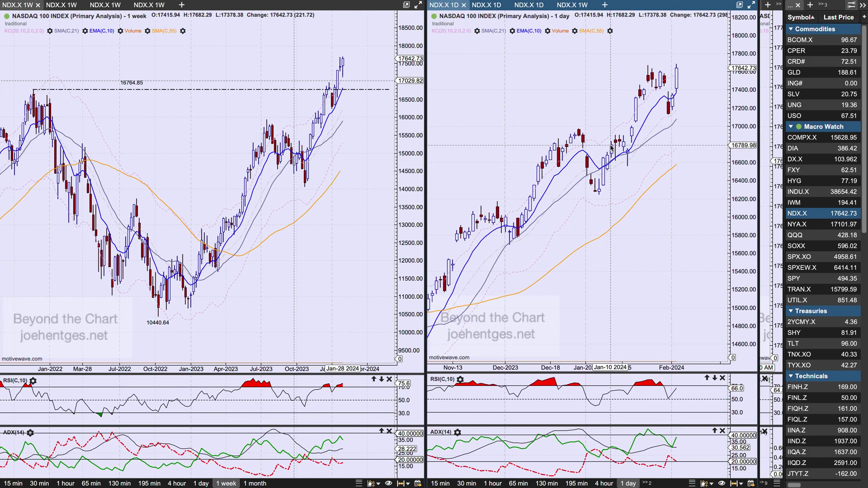
# - Load COMPX.X from the Macro Watch list and enlarge its weekly chart to examine the 2021 high, 2022 low and current price
pyautogui.click(817, 141)
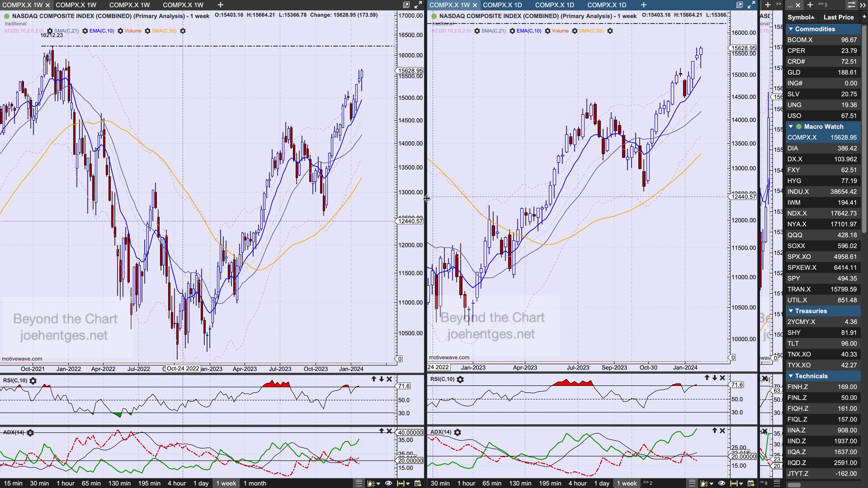
pyautogui.moveTo(732, 216); pyautogui.dragTo(733, 216)
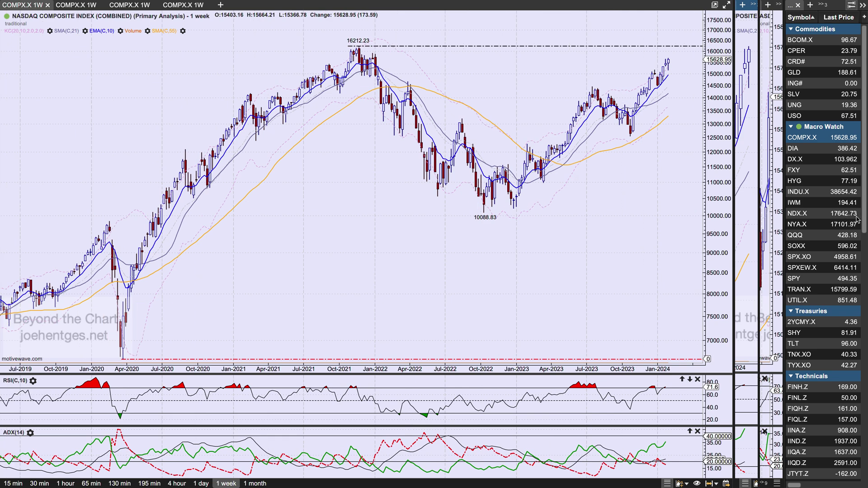
pyautogui.scroll(-3, 576, 259)
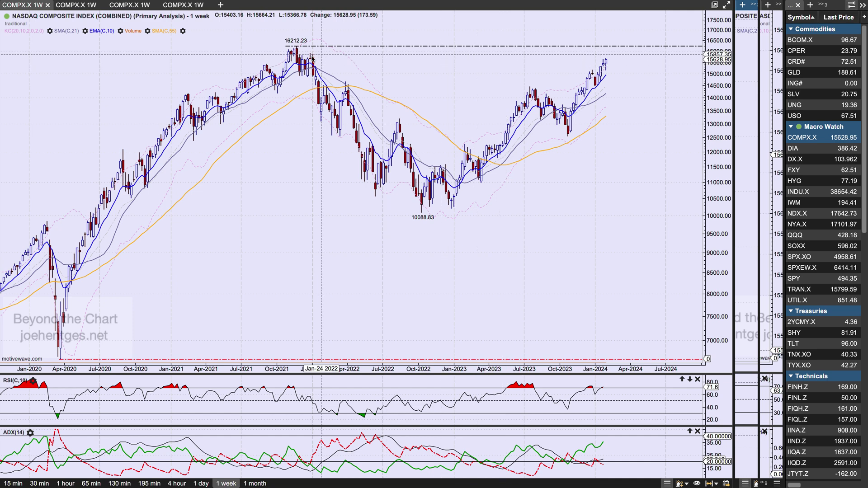
pyautogui.moveTo(297, 54)
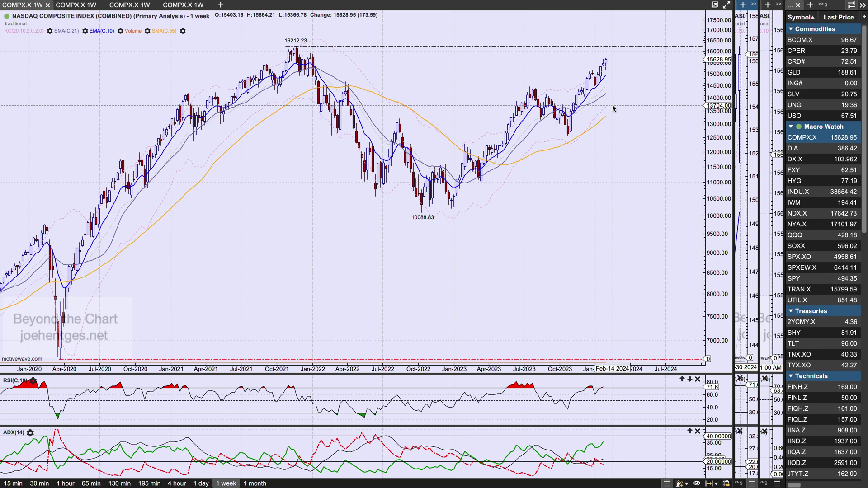
pyautogui.scroll(1, 617, 127)
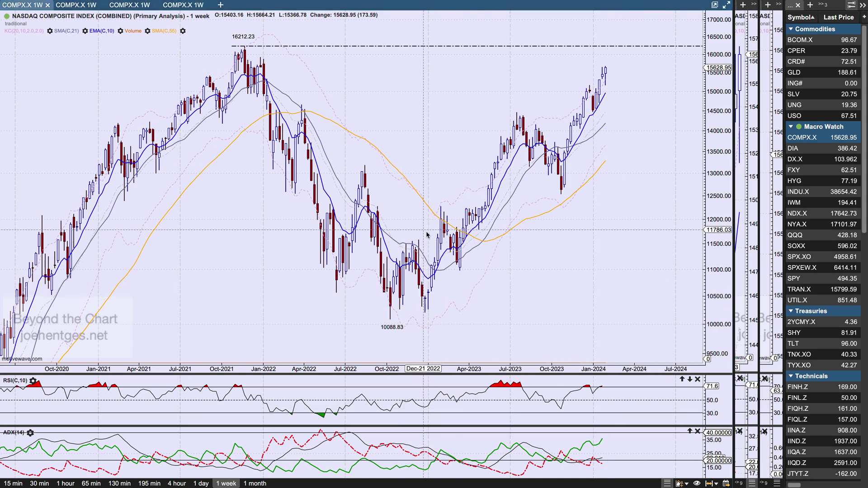
# - Bring the Sectors, Favorites and Magnificent 7 watchlist groups into view and restore the side-by-side split of the COMPX.X charts
pyautogui.scroll(-1, 834, 280)
pyautogui.scroll(-6, 835, 280)
pyautogui.scroll(-5, 835, 280)
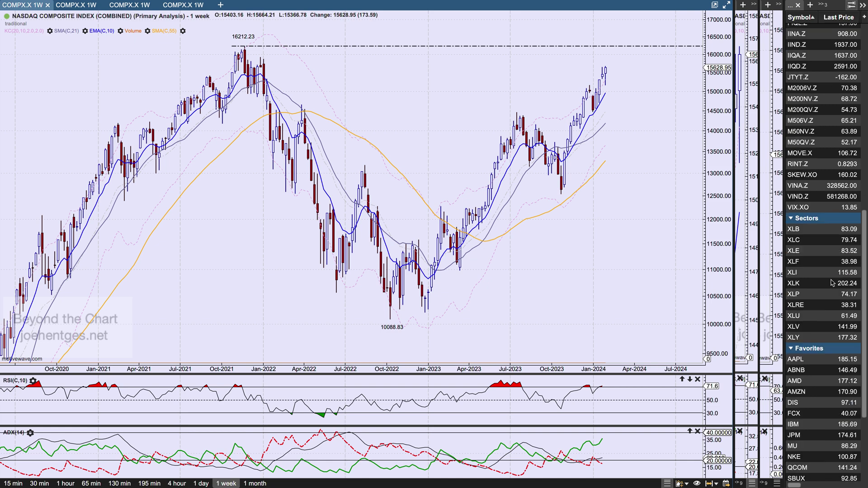
pyautogui.scroll(-4, 833, 283)
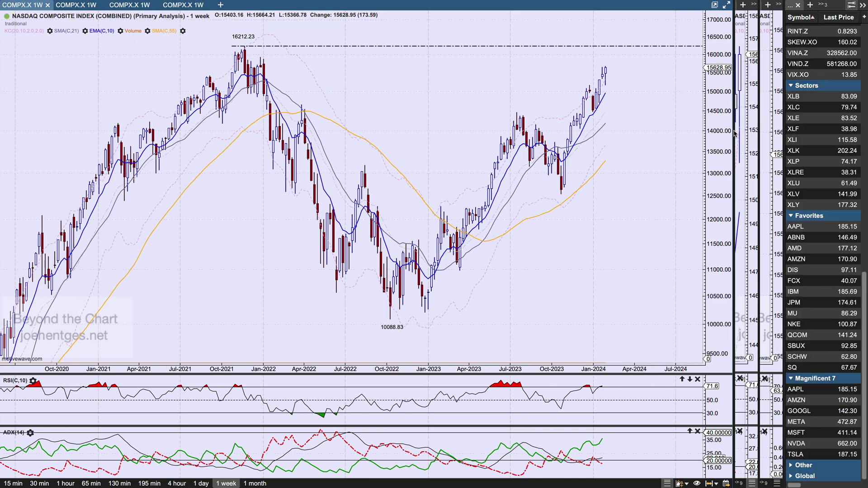
pyautogui.moveTo(735, 134); pyautogui.dragTo(431, 155)
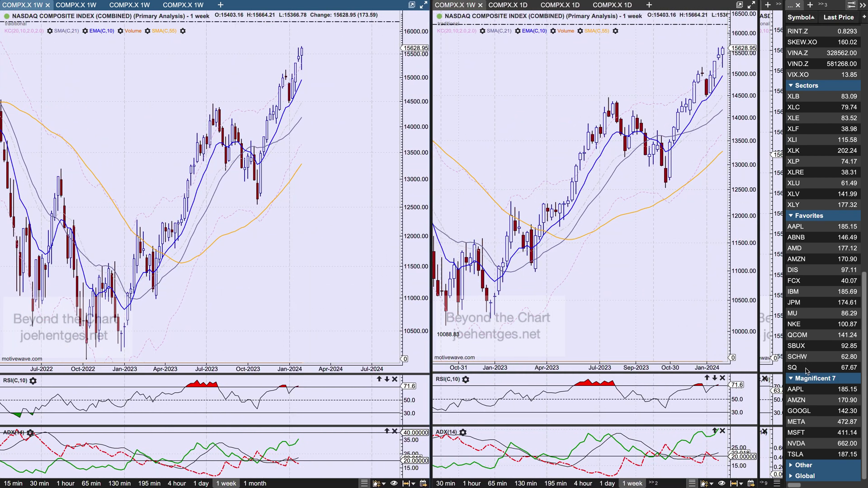
# - Load AAPL from the Magnificent 7 watchlist and set the second chart to daily bars to examine the early February 2024 low
pyautogui.click(808, 391)
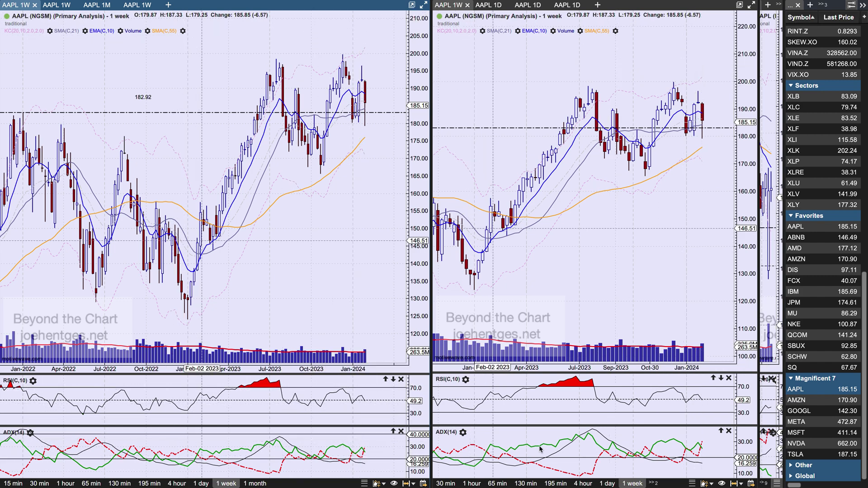
pyautogui.click(608, 484)
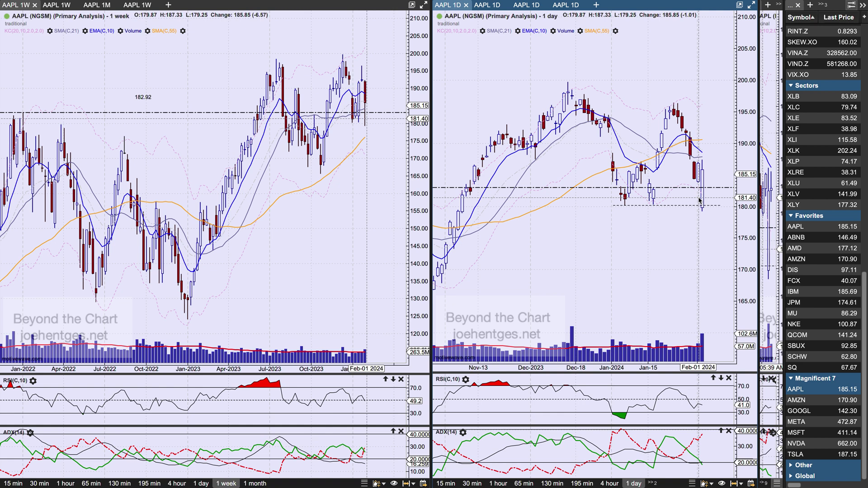
pyautogui.moveTo(695, 209)
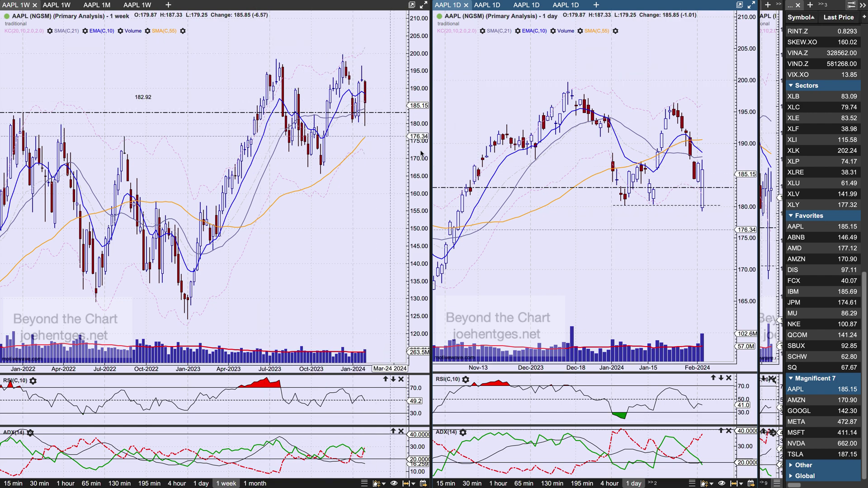
# - Enlarge the weekly AAPL chart to examine prices since 2020 against the 182.92 level
pyautogui.moveTo(431, 157); pyautogui.dragTo(688, 161)
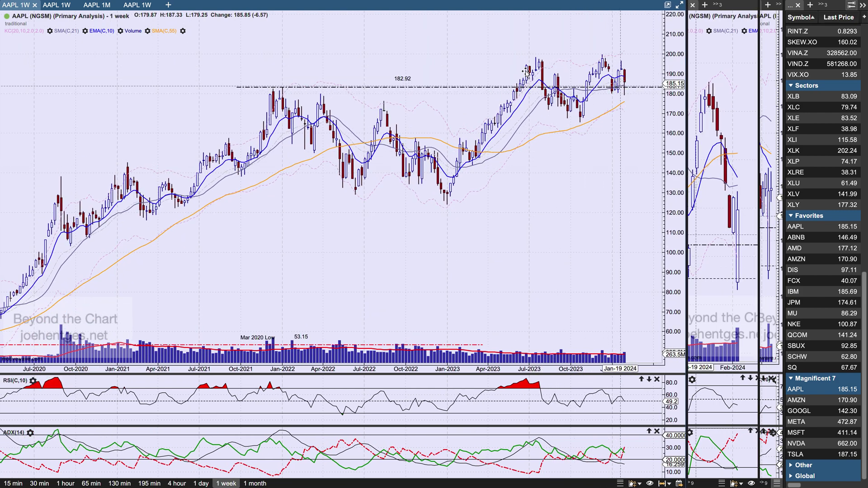
pyautogui.click(632, 97)
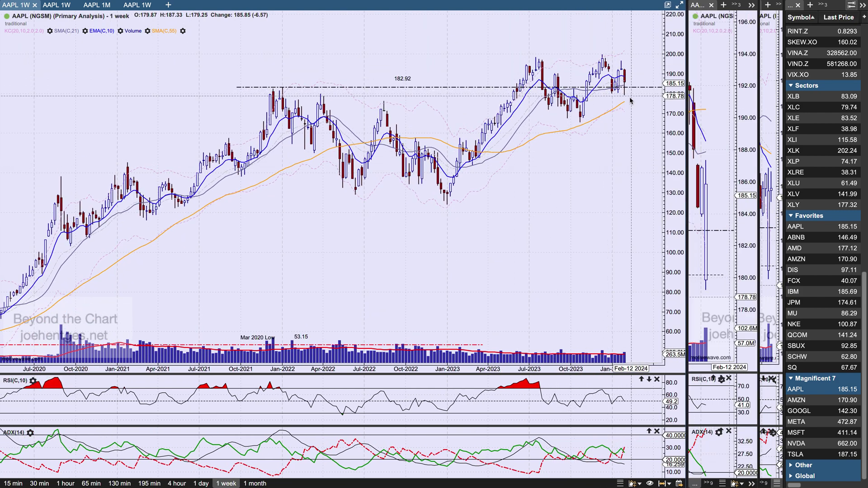
pyautogui.scroll(-3, 612, 117)
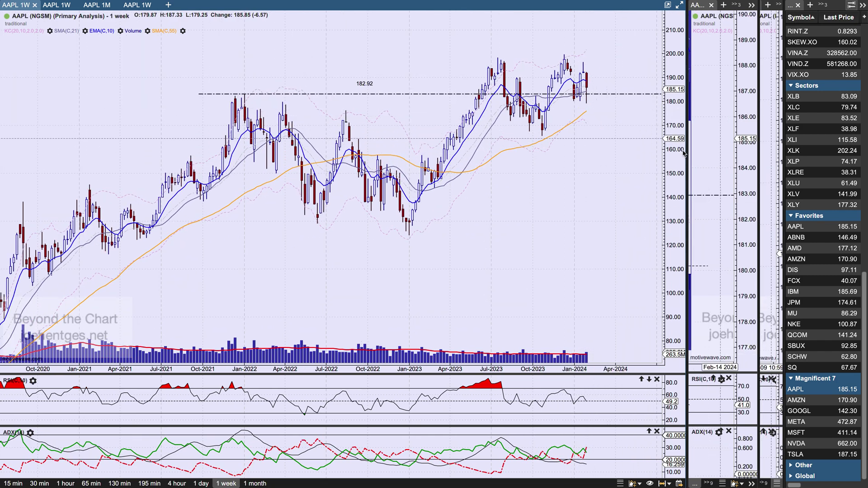
# - Compare the recent AAPL swings on split weekly and daily charts, and enlarge the weekly chart back to the March 2020 low
pyautogui.moveTo(686, 154); pyautogui.dragTo(382, 183)
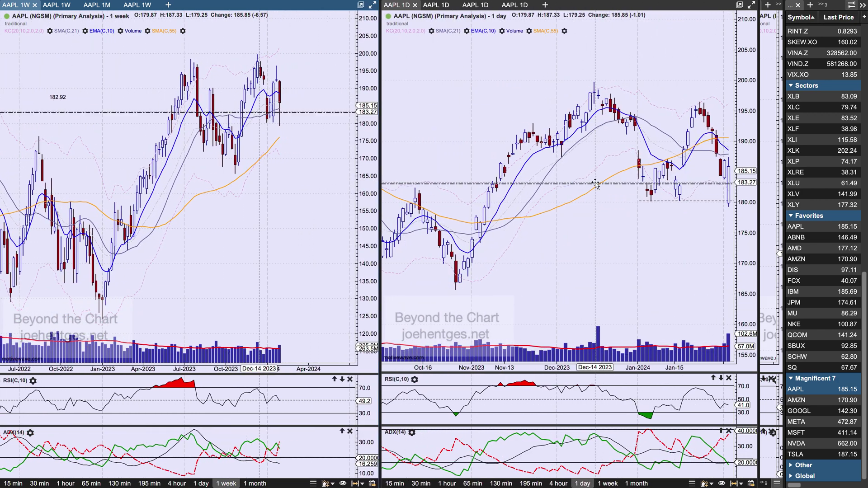
pyautogui.scroll(-3, 620, 167)
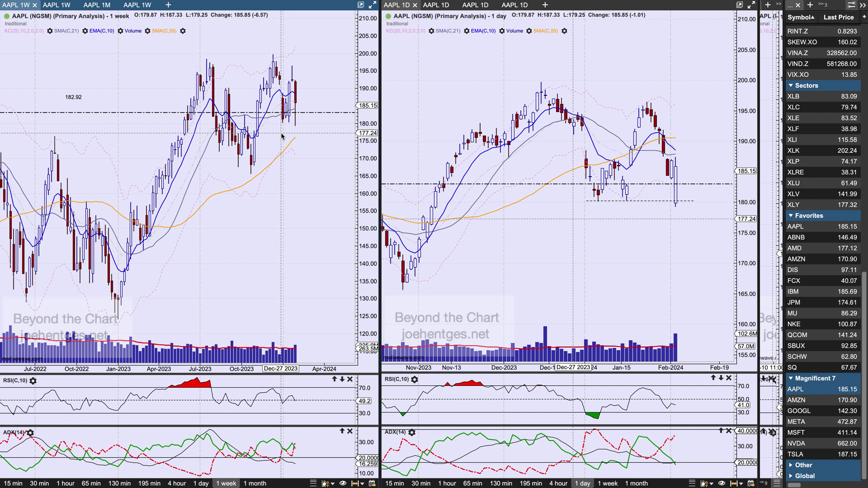
pyautogui.moveTo(379, 140); pyautogui.dragTo(510, 142)
pyautogui.moveTo(652, 144); pyautogui.dragTo(734, 145)
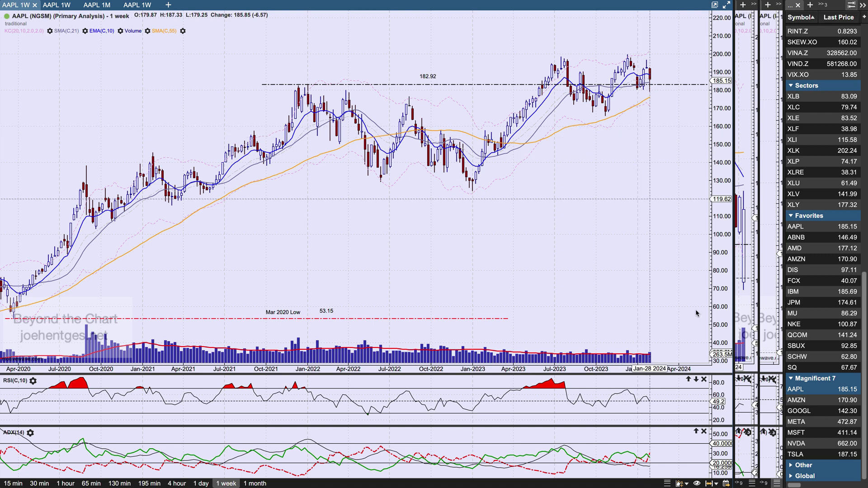
# - Load AMZN from the Magnificent 7 watchlist and examine its weekly prices back to 2019 against the 188.65 level
pyautogui.click(809, 402)
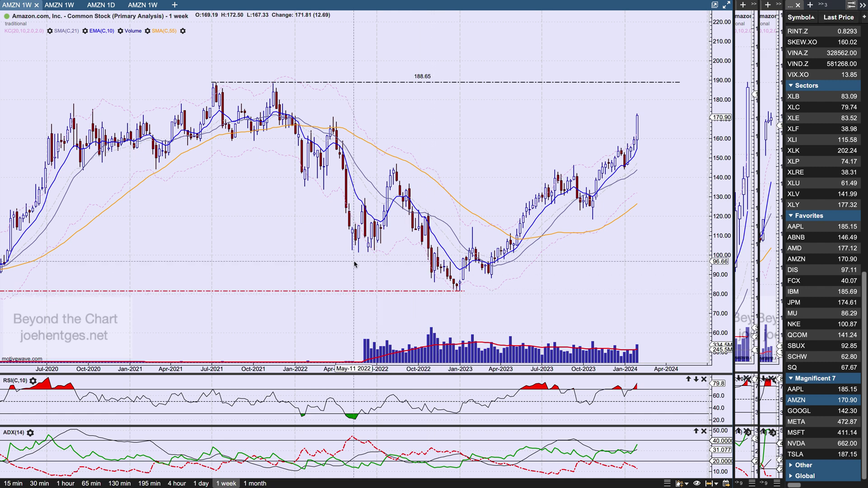
pyautogui.scroll(-4, 354, 267)
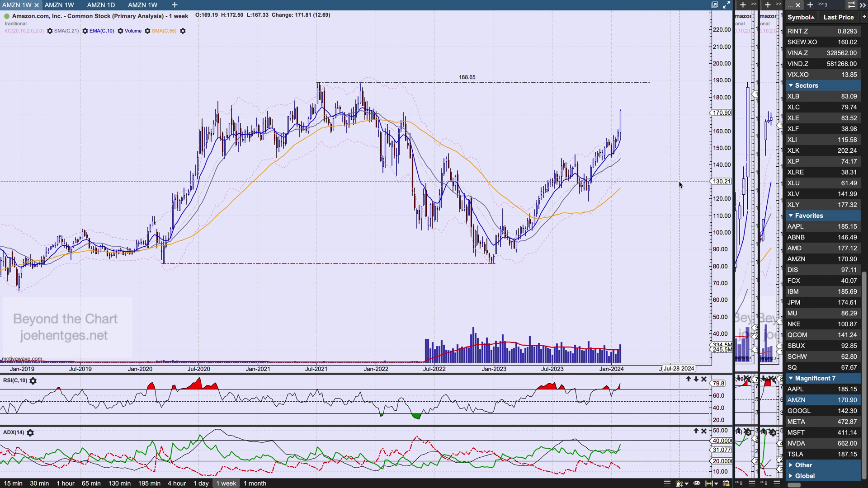
pyautogui.scroll(3, 679, 184)
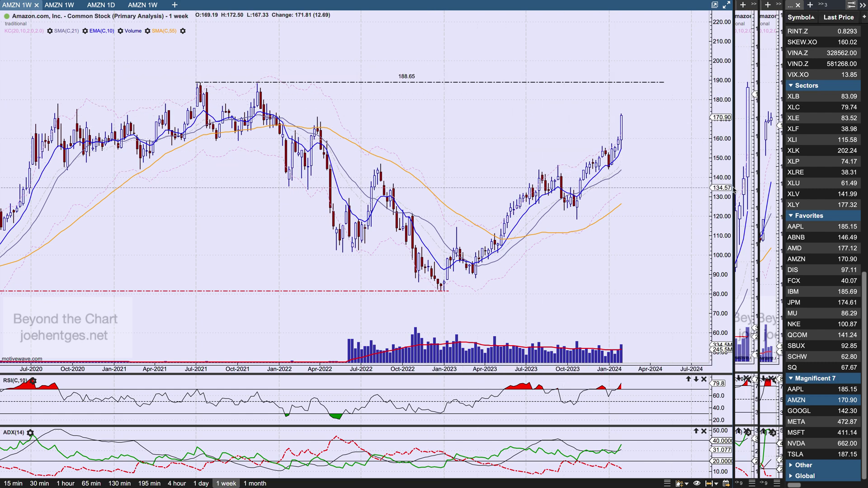
# - Set the second AMZN chart to daily bars, compare its latest bars with the weekly chart, and widen the weekly pane again
pyautogui.moveTo(734, 185); pyautogui.dragTo(390, 203)
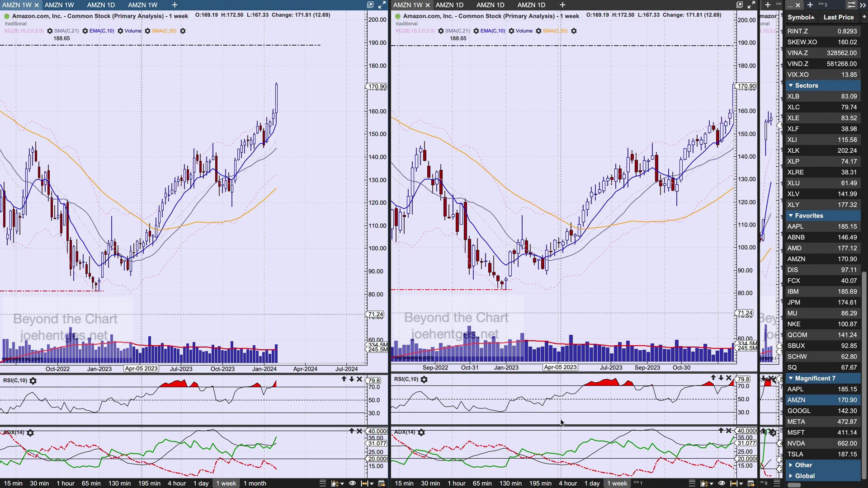
pyautogui.click(592, 484)
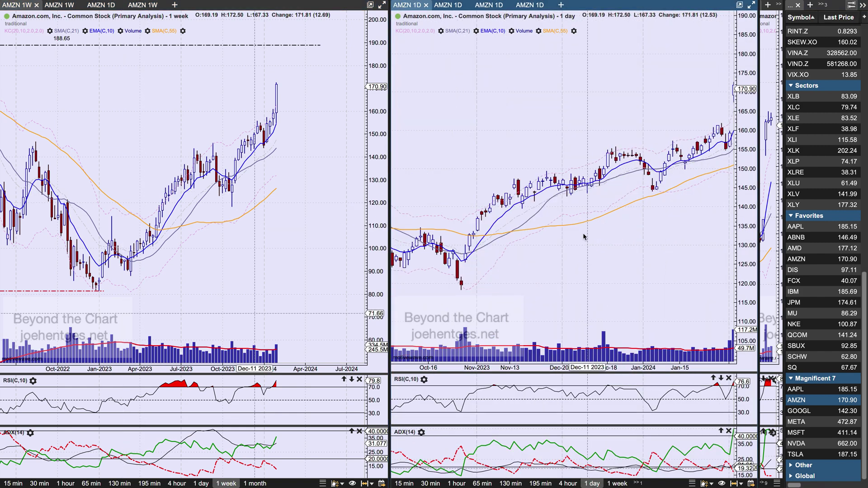
pyautogui.press('End')
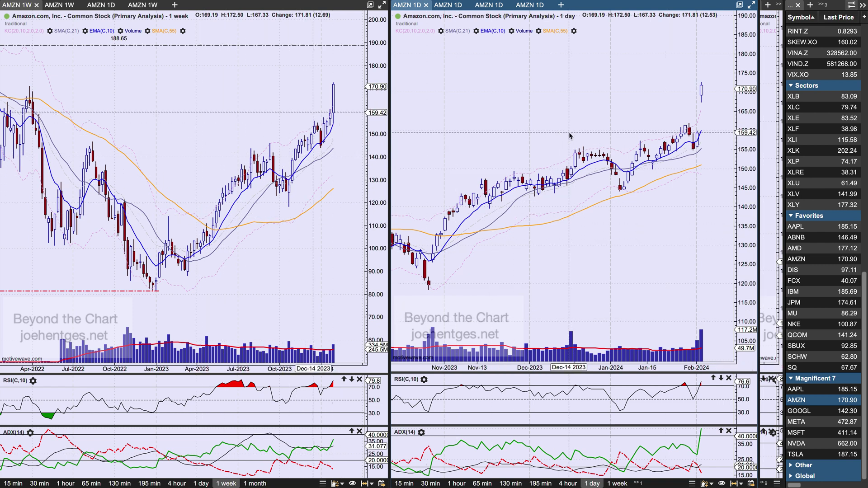
pyautogui.moveTo(392, 162); pyautogui.dragTo(596, 186)
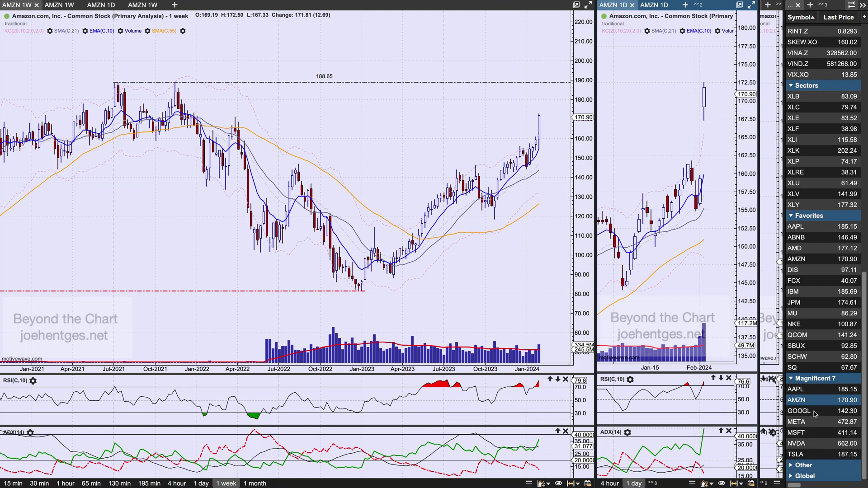
# - Load GOOGL from the Magnificent 7 watchlist and widen its daily chart to examine the price action around Feb-02 2024
pyautogui.click(799, 412)
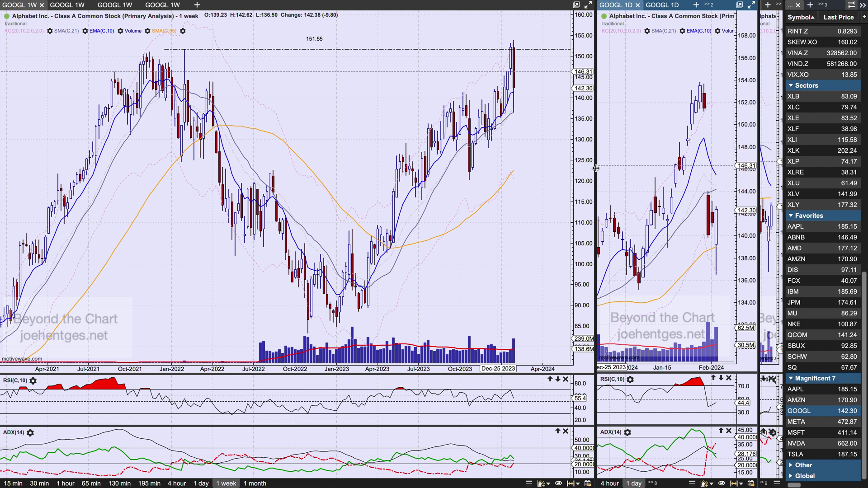
pyautogui.moveTo(596, 168); pyautogui.dragTo(393, 180)
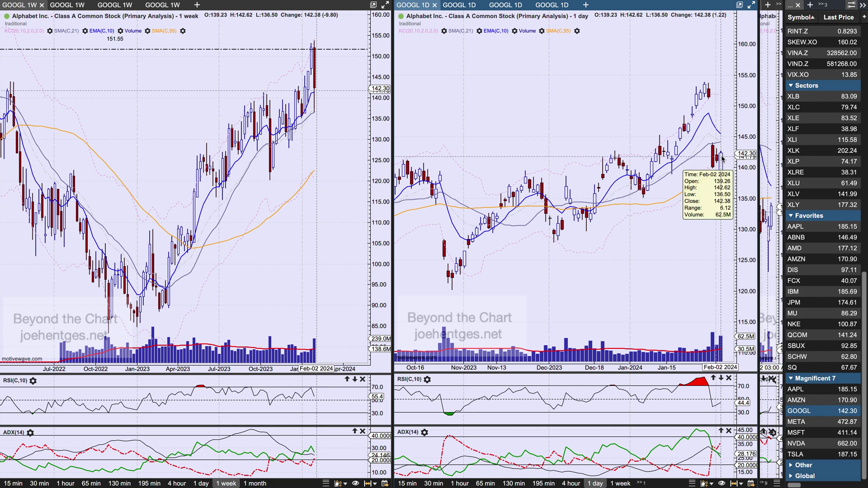
pyautogui.moveTo(722, 158); pyautogui.dragTo(671, 141)
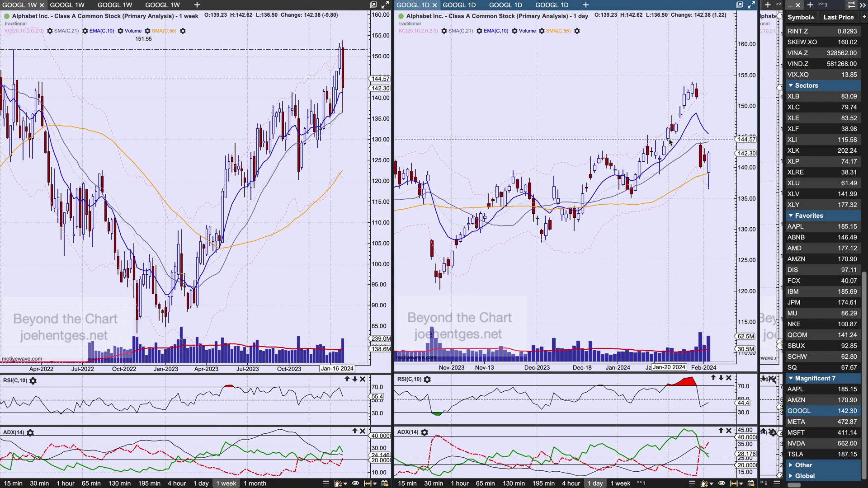
pyautogui.hscroll(2, 671, 141)
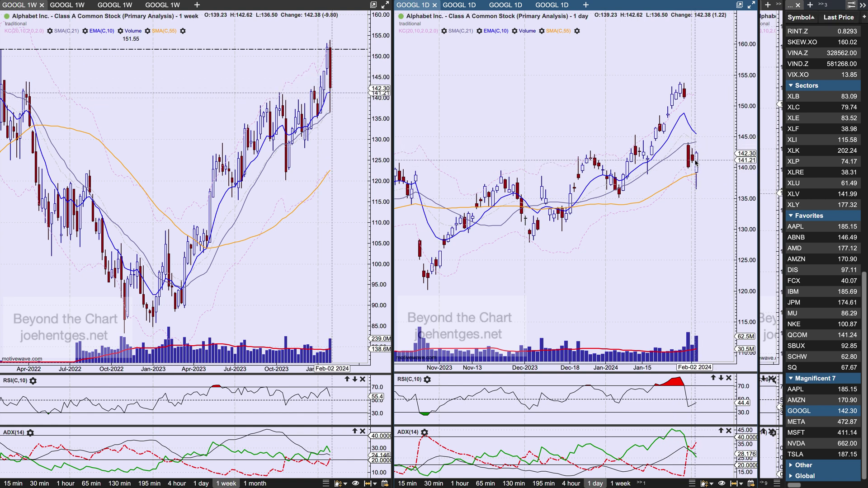
pyautogui.moveTo(693, 160)
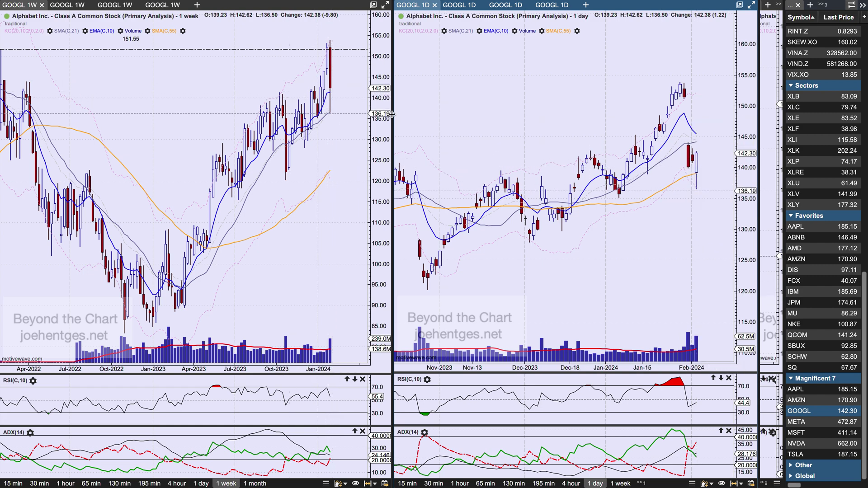
# - Enlarge the weekly GOOGL chart to examine the March 2020 low, the 151.55 level and the January 2024 high
pyautogui.moveTo(392, 115); pyautogui.dragTo(720, 147)
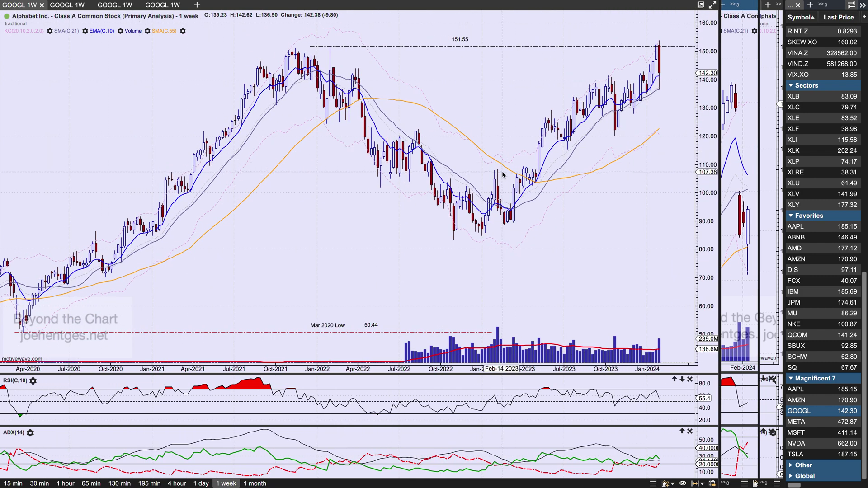
pyautogui.scroll(-2, 503, 174)
pyautogui.scroll(-2, 502, 174)
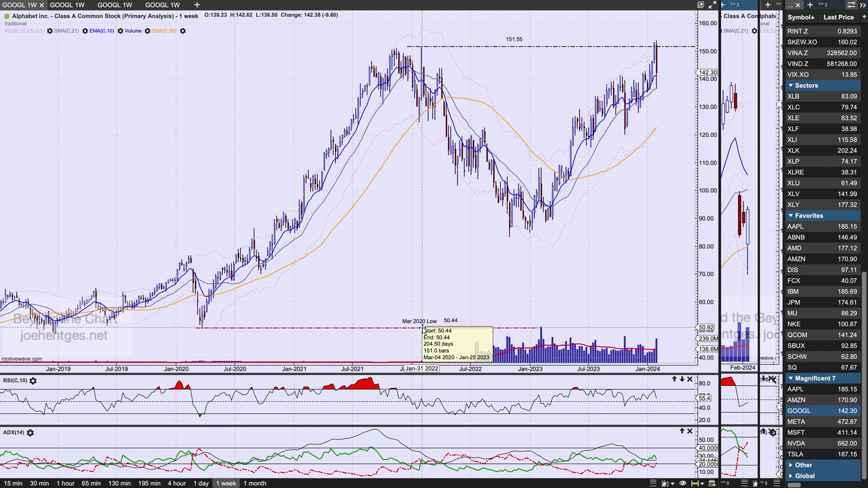
pyautogui.moveTo(431, 55)
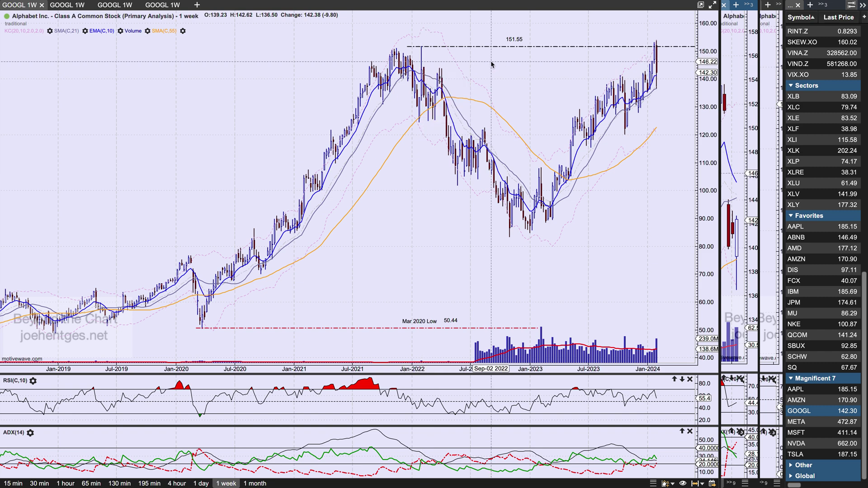
pyautogui.scroll(3, 492, 64)
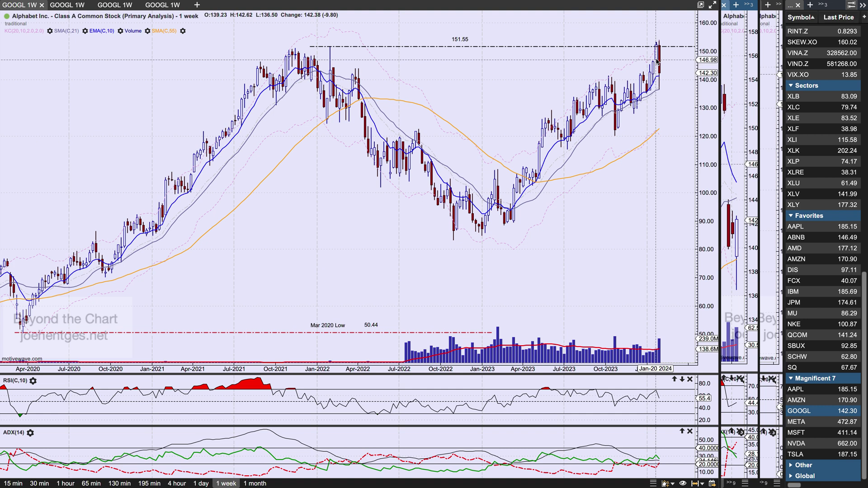
pyautogui.moveTo(657, 62)
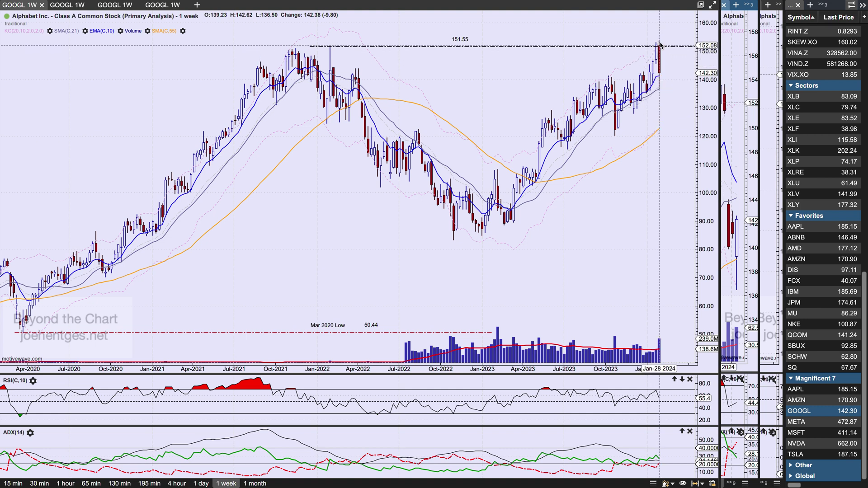
pyautogui.moveTo(658, 46)
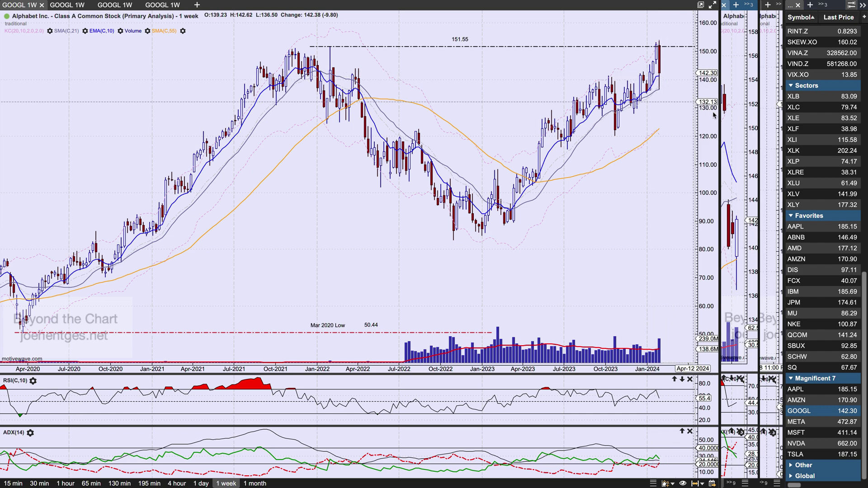
# - Widen the daily GOOGL chart and look back through its price history from February 2024 to May 2023
pyautogui.moveTo(707, 124); pyautogui.dragTo(319, 161)
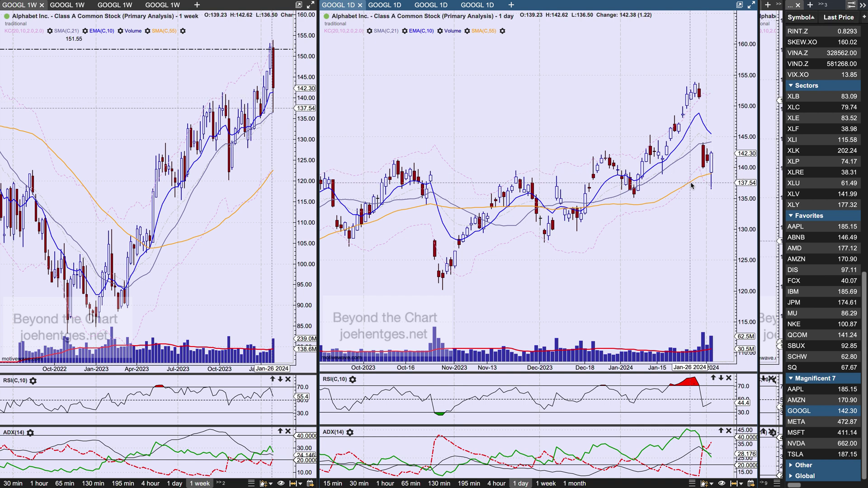
pyautogui.scroll(1, 659, 197)
pyautogui.scroll(4, 659, 197)
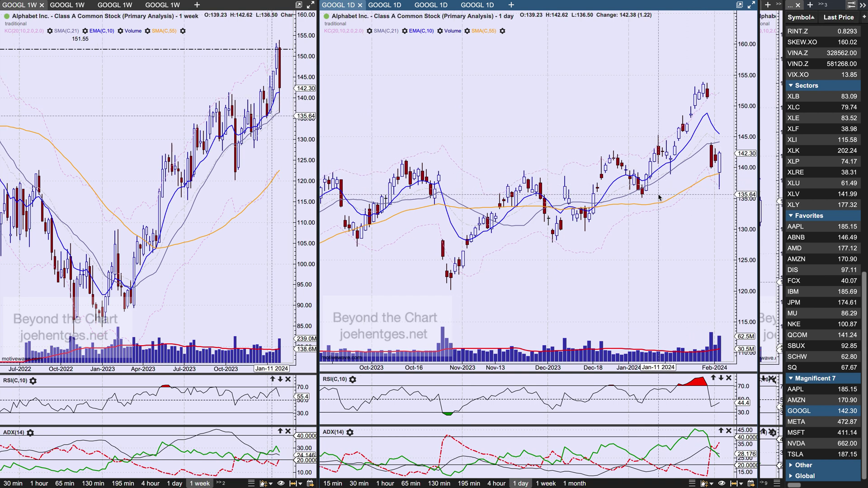
pyautogui.scroll(1, 659, 198)
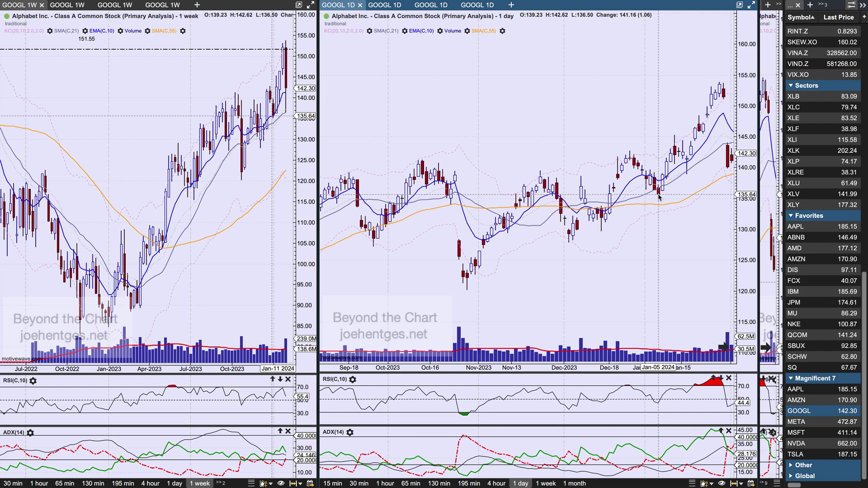
pyautogui.scroll(5, 659, 197)
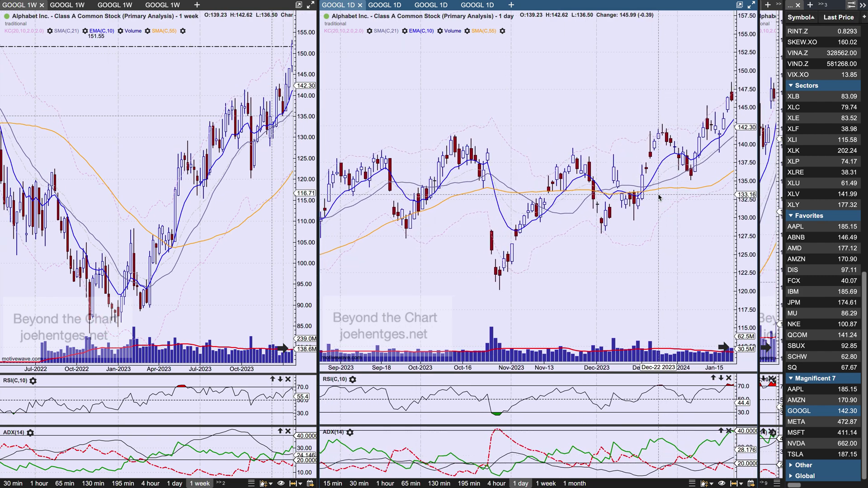
pyautogui.scroll(7, 659, 198)
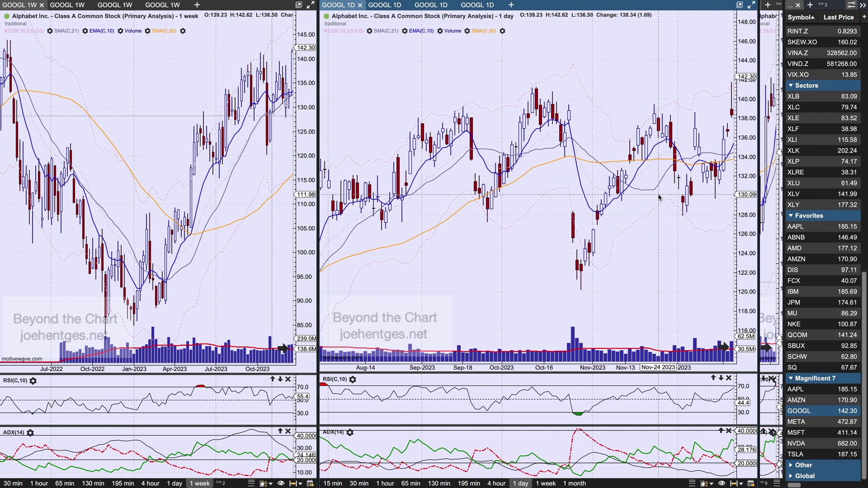
pyautogui.scroll(6, 659, 197)
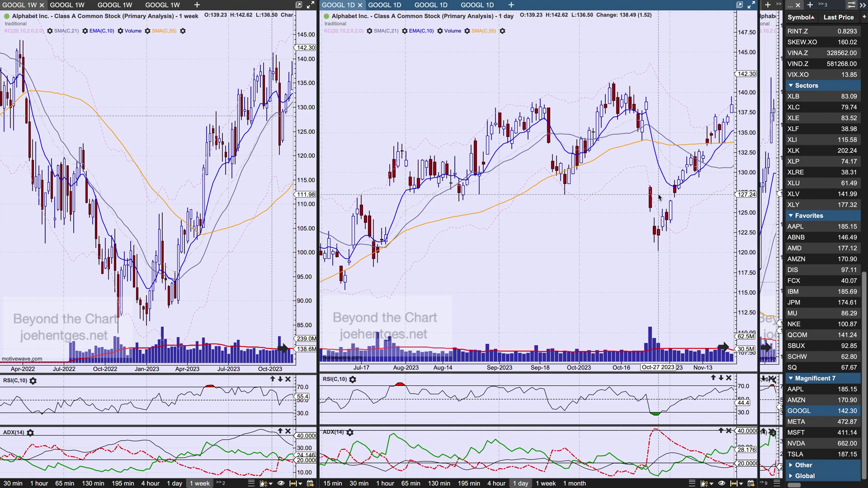
pyautogui.scroll(5, 659, 198)
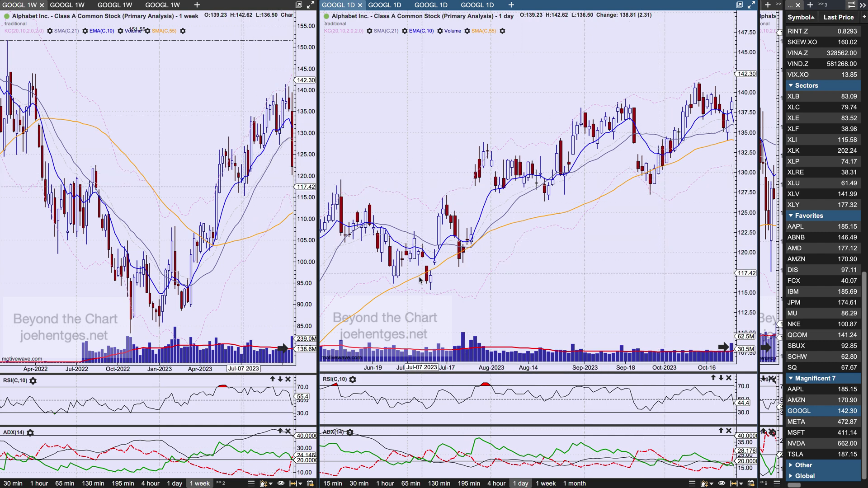
pyautogui.scroll(10, 562, 231)
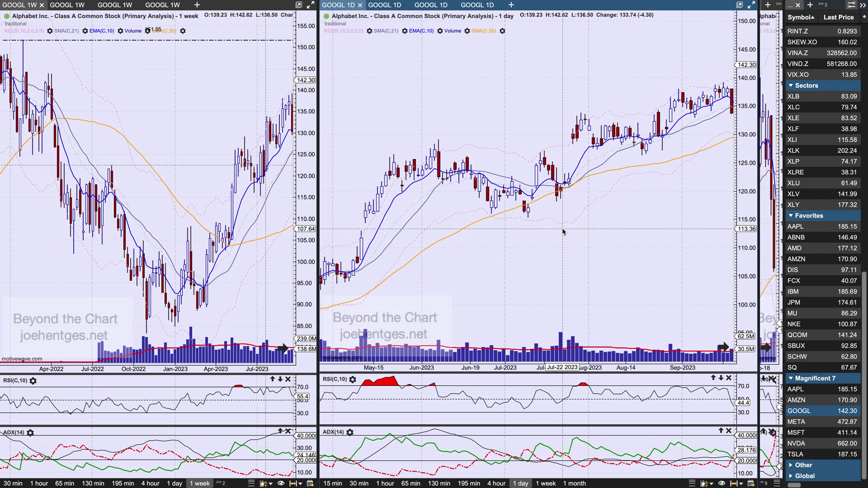
# - Look back through the daily GOOGL chart to spring 2023 and return it to the latest bars
pyautogui.scroll(5, 563, 231)
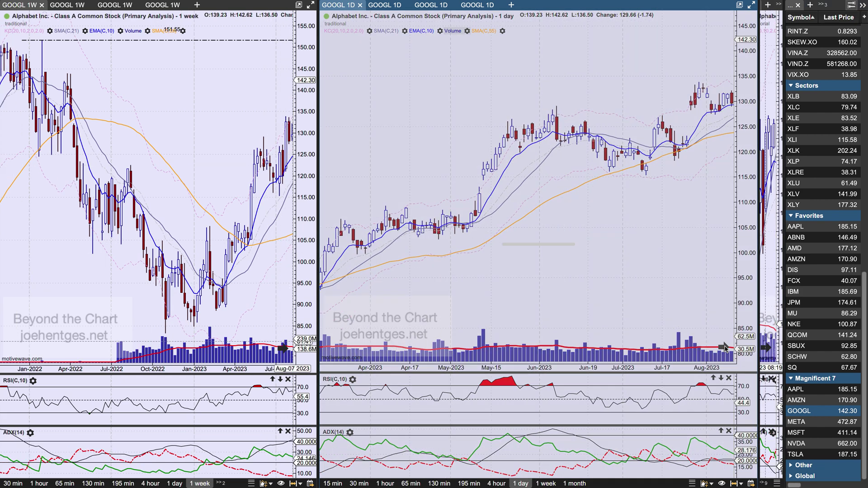
pyautogui.click(723, 348)
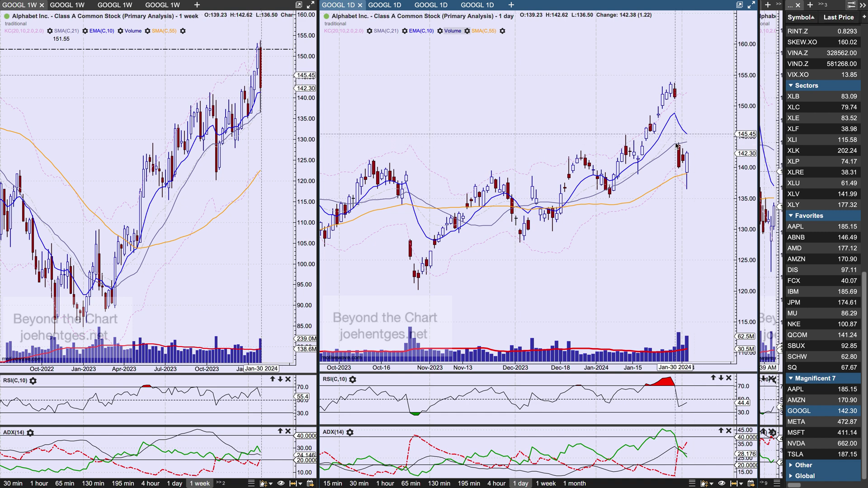
# - Load META from the Magnificent 7 watchlist and widen its weekly chart to examine the 384.33 level and the March 2020 low line
pyautogui.click(799, 423)
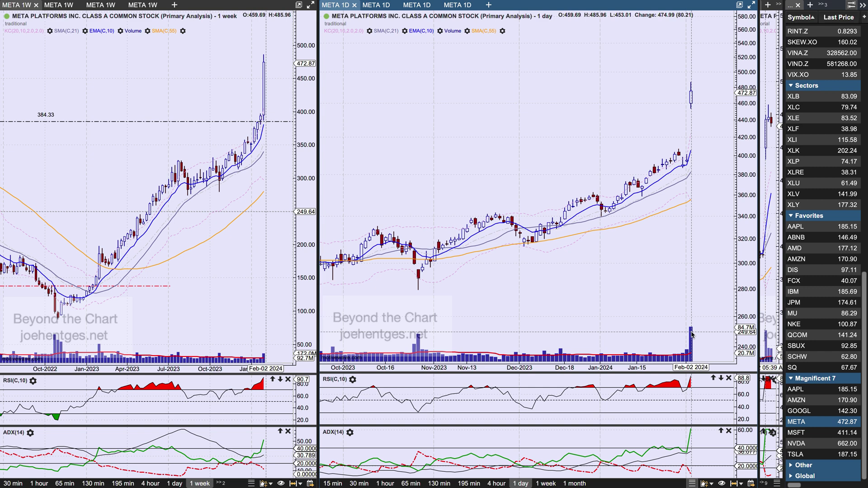
pyautogui.moveTo(318, 137); pyautogui.dragTo(733, 147)
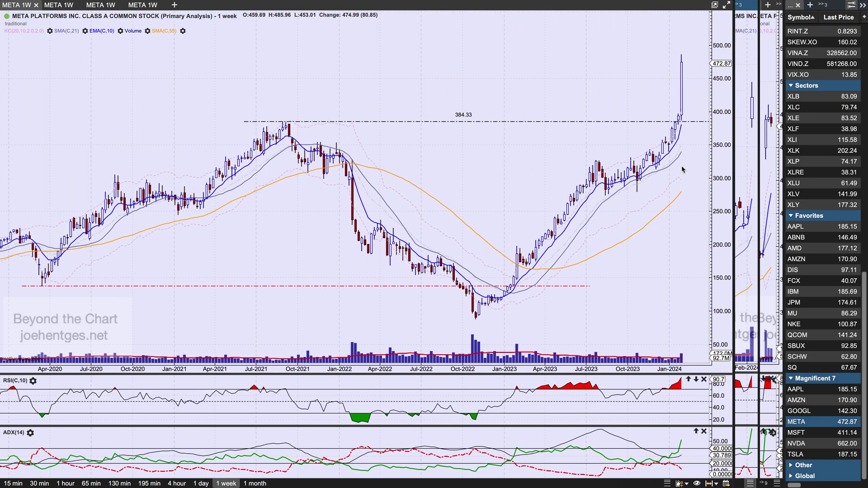
pyautogui.scroll(-1, 397, 213)
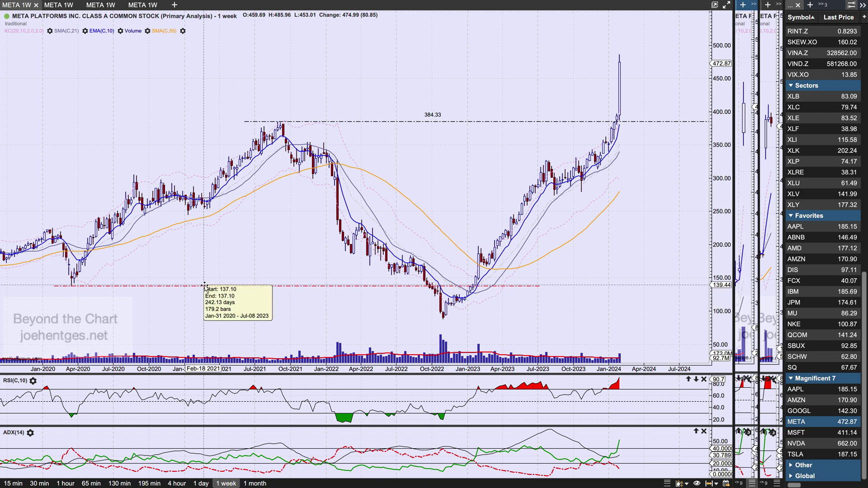
pyautogui.moveTo(415, 287)
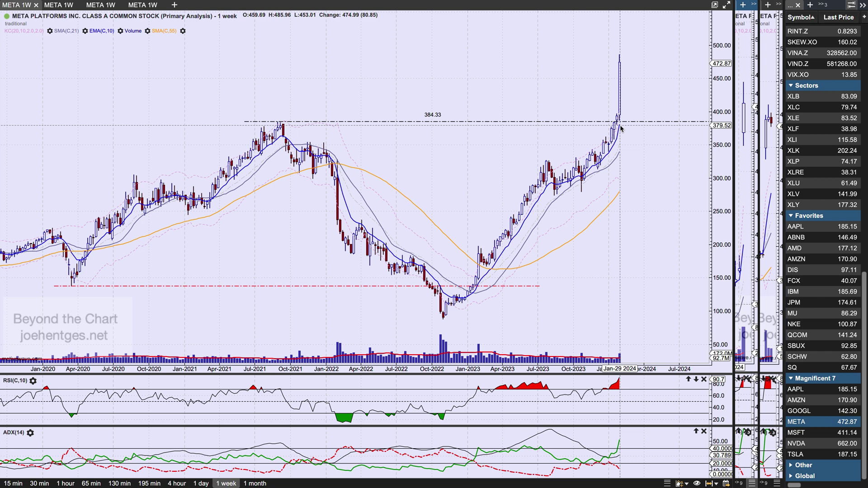
# - Bring the daily META chart into view beside the weekly one to compare the latest bars, and widen the weekly pane again
pyautogui.click(724, 183)
pyautogui.moveTo(733, 180); pyautogui.dragTo(417, 198)
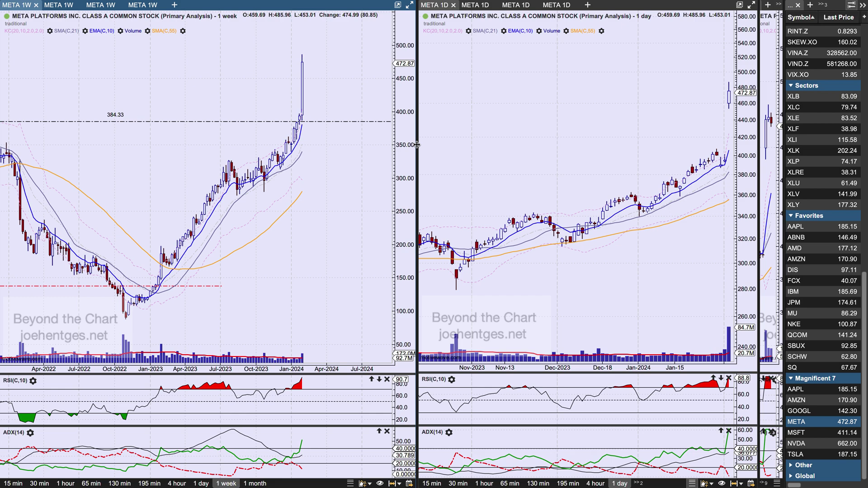
pyautogui.moveTo(417, 145); pyautogui.dragTo(747, 133)
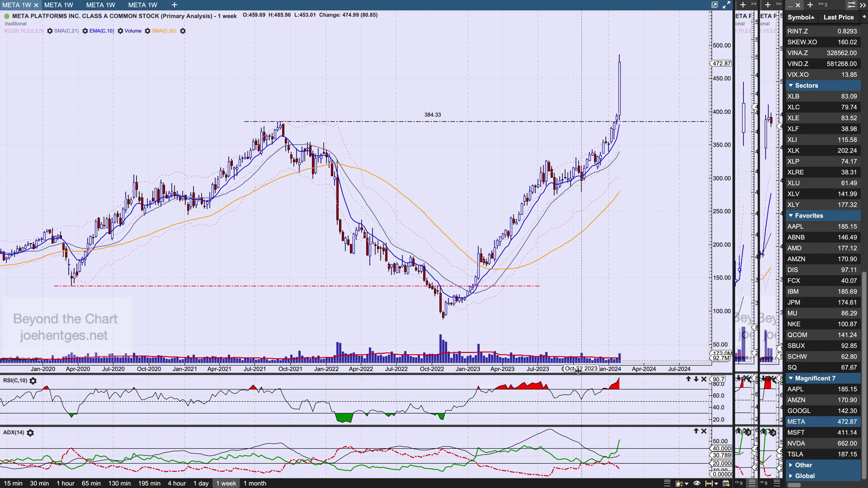
# - Look back through the weekly META chart to its first bars in 2012 and return to the latest bars
pyautogui.scroll(5, 371, 318)
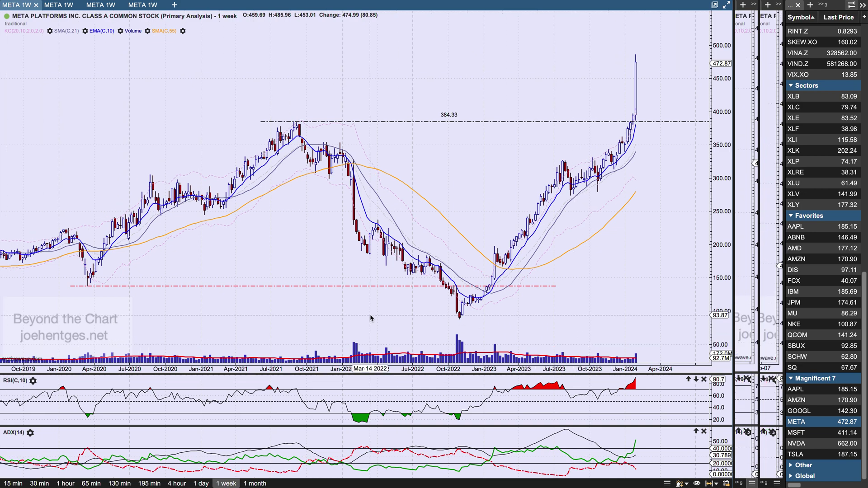
pyautogui.scroll(1, 371, 319)
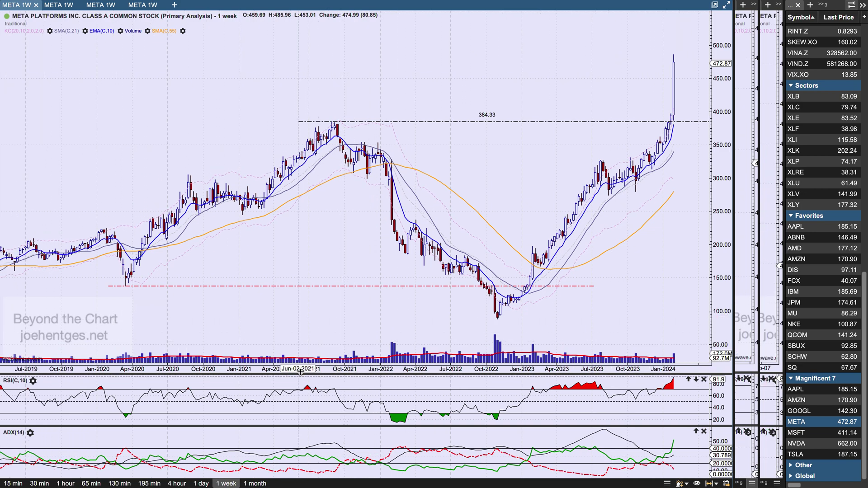
pyautogui.scroll(15, 285, 346)
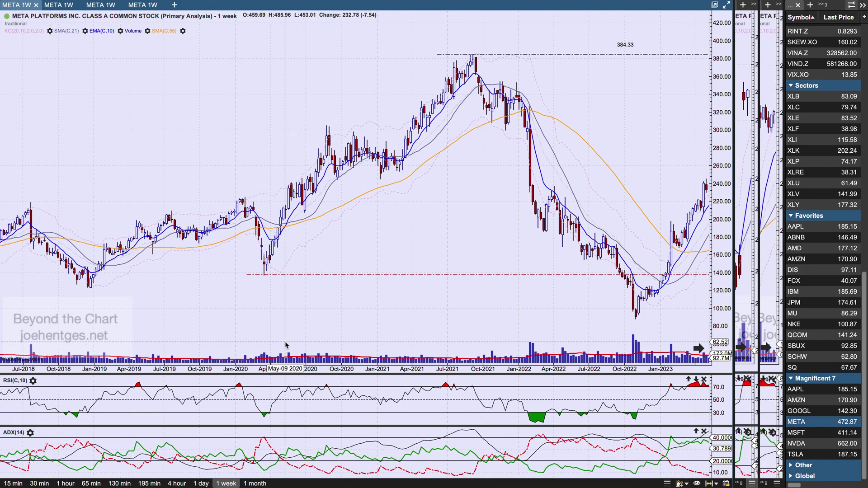
pyautogui.scroll(20, 286, 346)
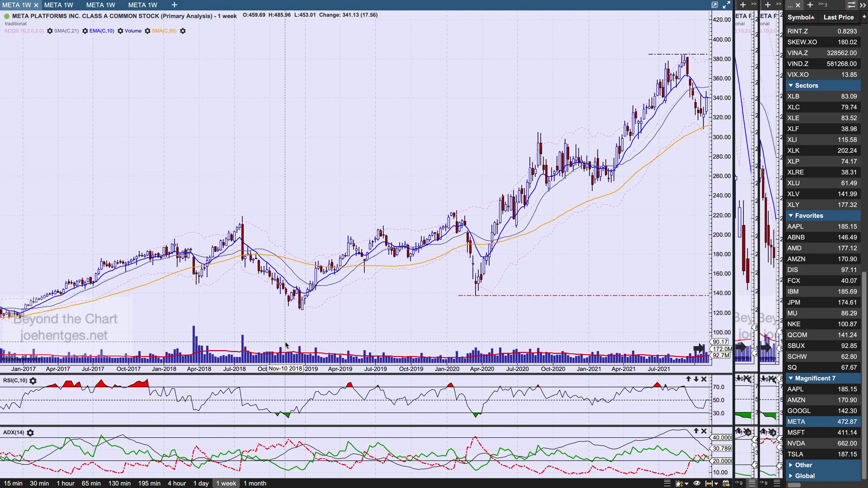
pyautogui.scroll(15, 285, 345)
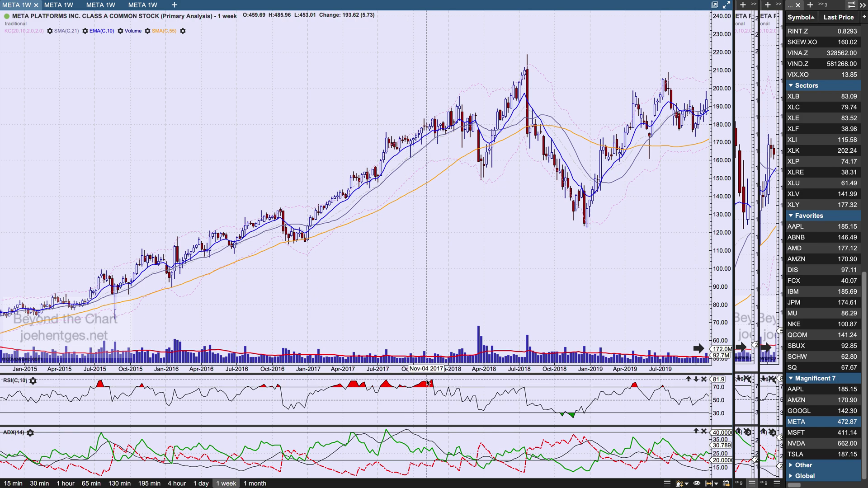
pyautogui.scroll(12, 301, 311)
pyautogui.scroll(20, 302, 311)
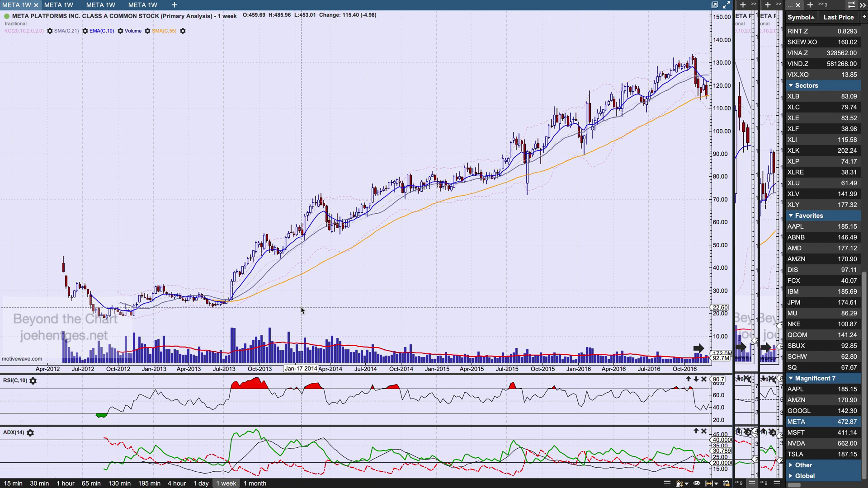
pyautogui.scroll(3, 302, 310)
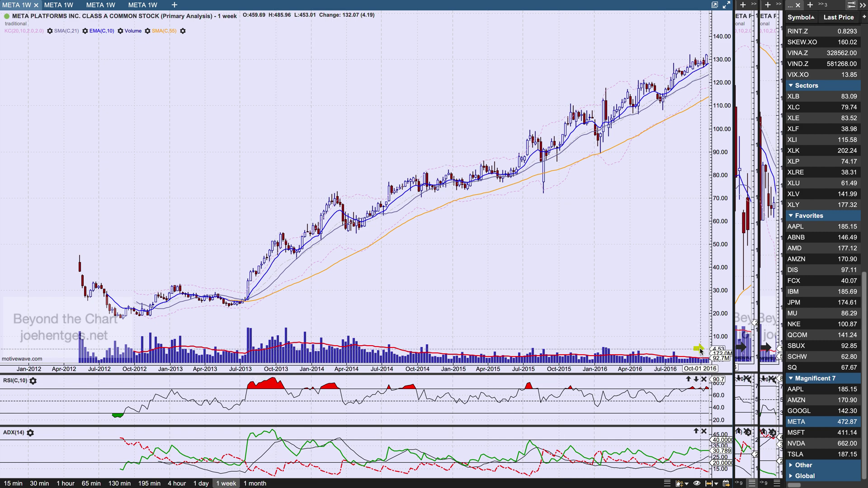
pyautogui.click(699, 348)
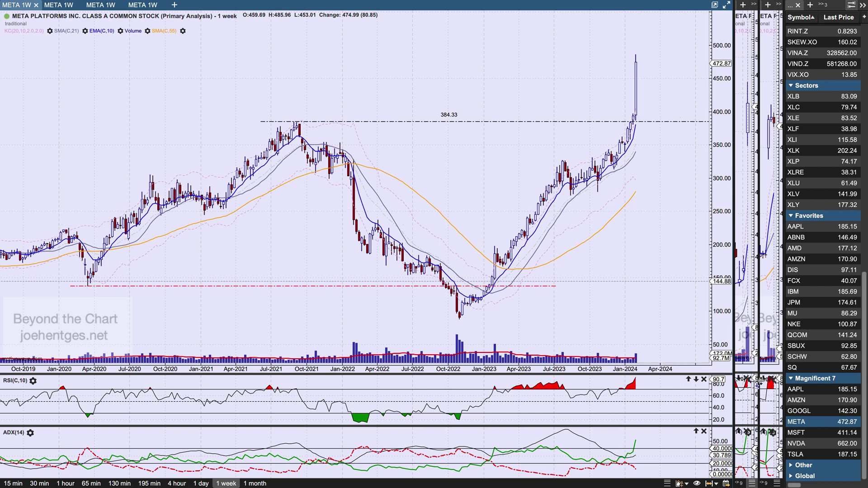
# - Load MSFT from the Magnificent 7 watchlist and widen its daily chart beside the weekly one to examine the bars around Jan-31 2024
pyautogui.click(803, 436)
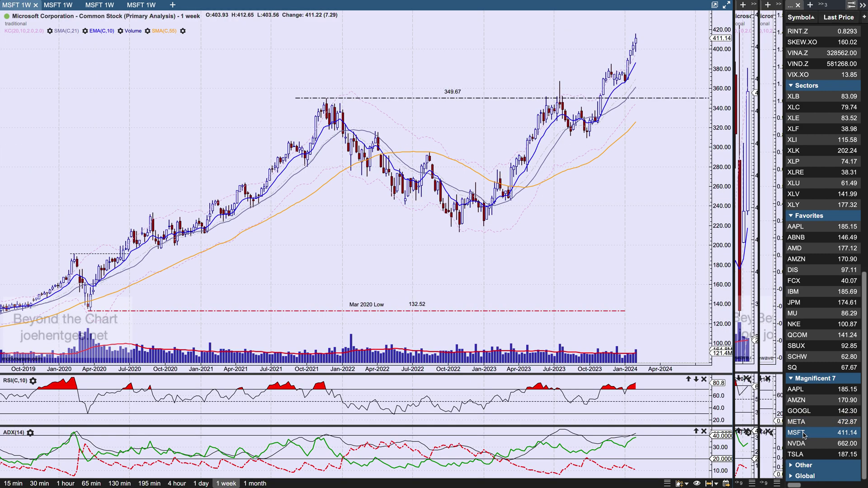
pyautogui.moveTo(734, 189); pyautogui.dragTo(432, 235)
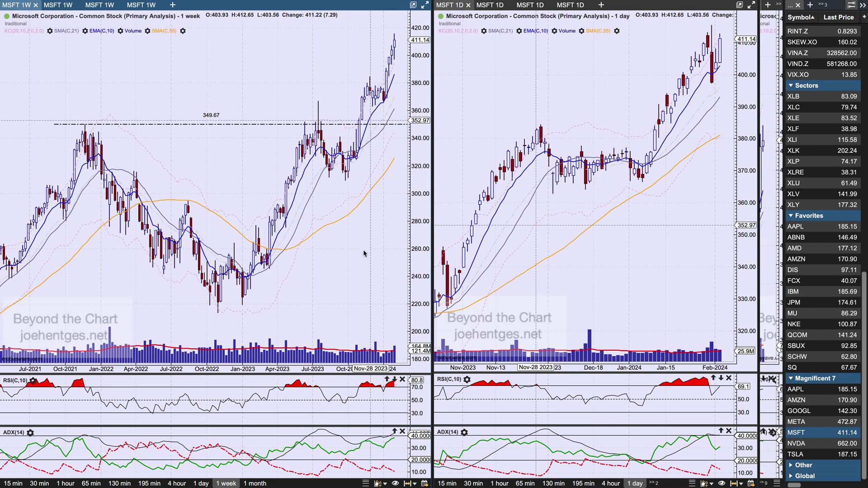
pyautogui.moveTo(364, 253); pyautogui.dragTo(337, 253)
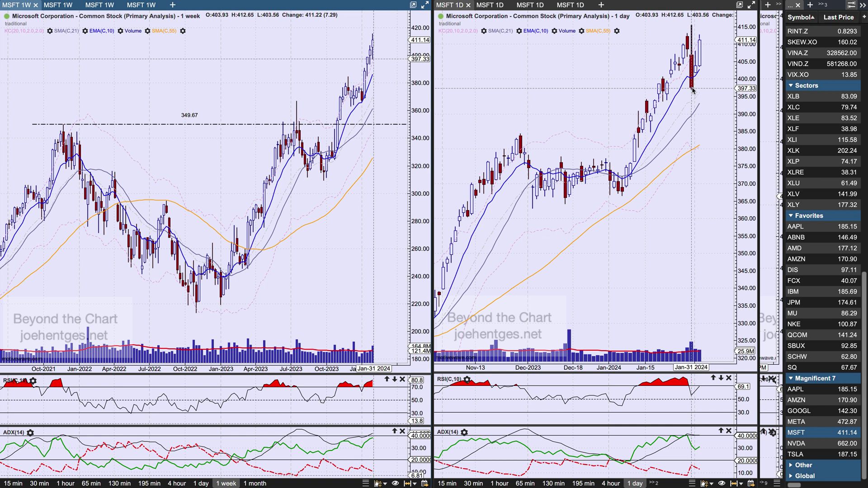
pyautogui.moveTo(692, 89)
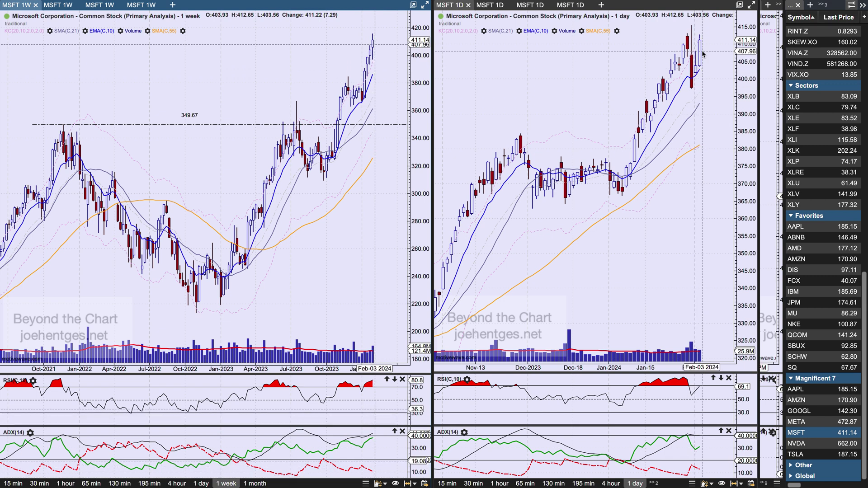
# - Enlarge the weekly MSFT chart to examine the March 2020 low, the 349.67 level and the latest bars
pyautogui.moveTo(433, 154); pyautogui.dragTo(394, 175)
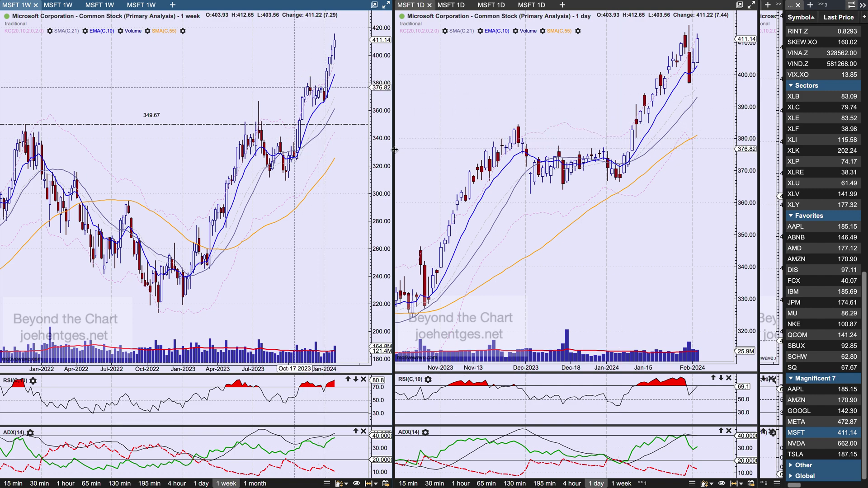
pyautogui.moveTo(394, 151); pyautogui.dragTo(734, 135)
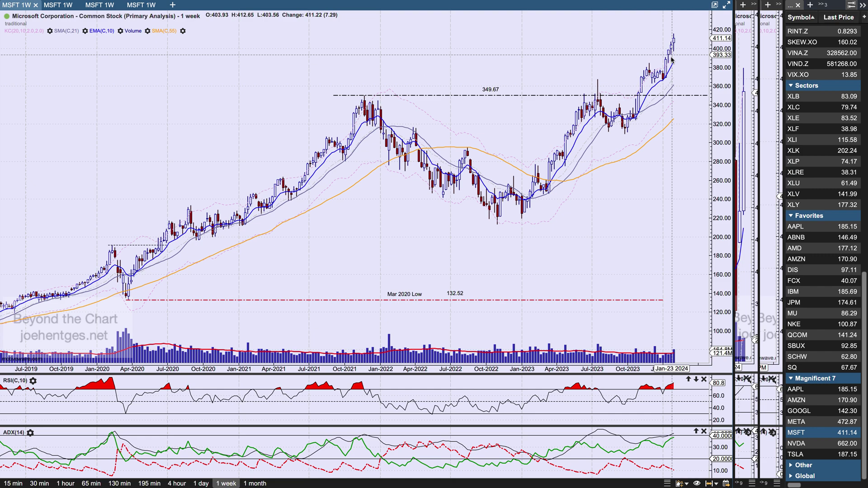
pyautogui.scroll(3, 672, 59)
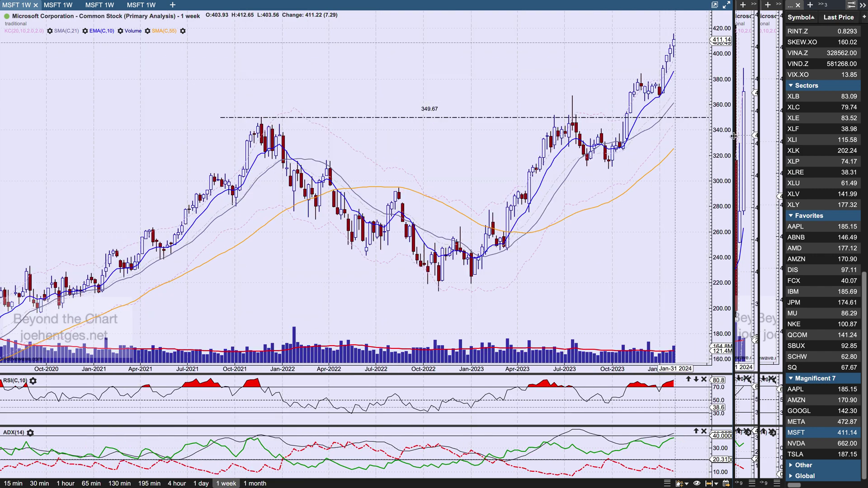
# - Show the daily MSFT chart beside the weekly one again and examine the price action around Jan-09 2024
pyautogui.moveTo(734, 135); pyautogui.dragTo(415, 136)
pyautogui.scroll(2, 605, 196)
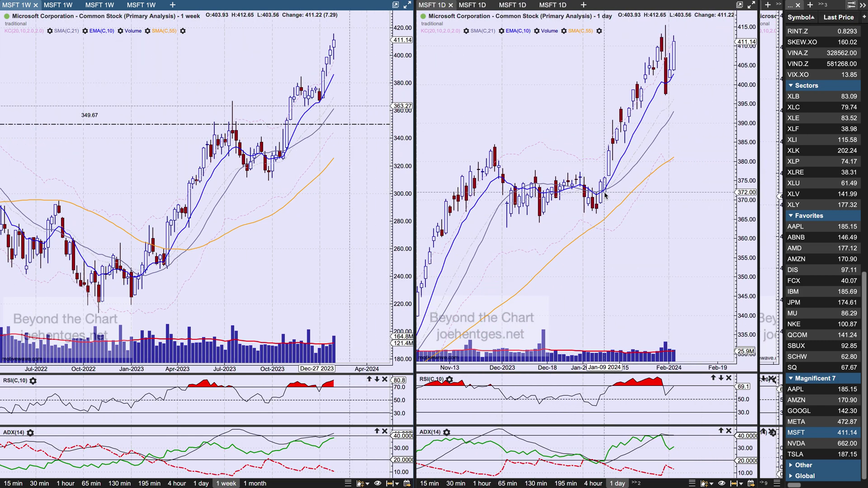
pyautogui.scroll(1, 607, 193)
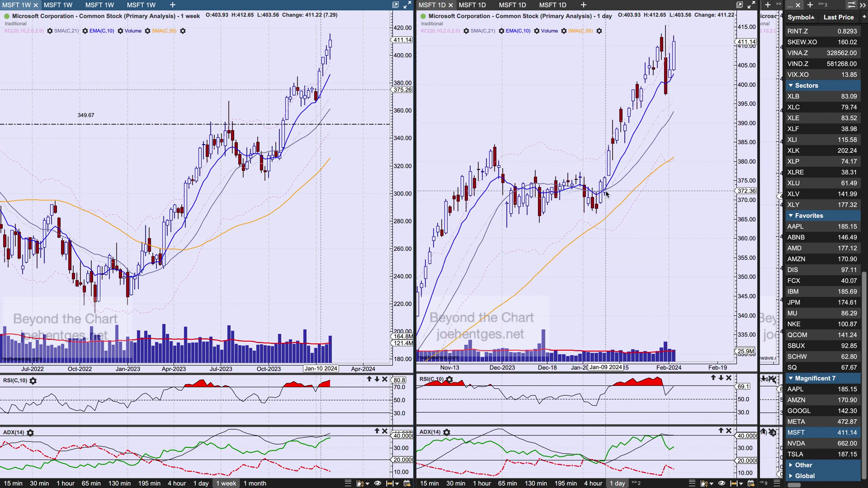